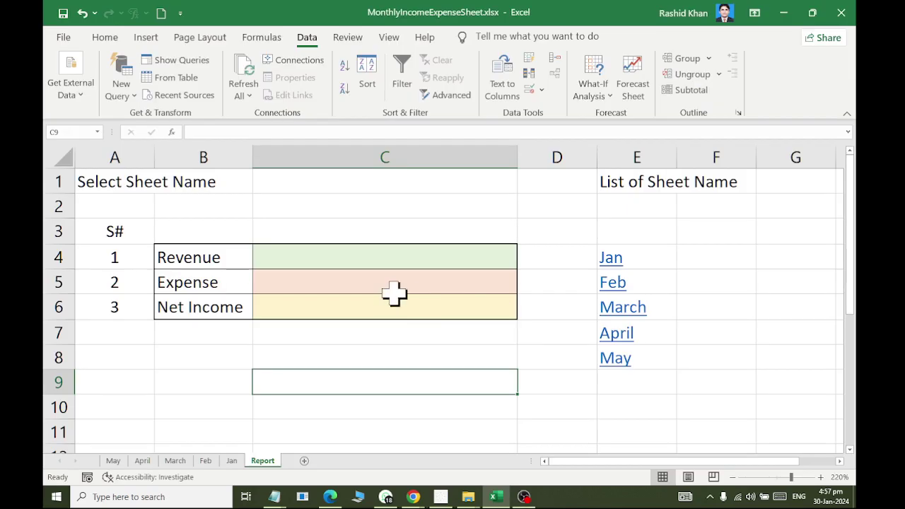
# Step: Glance at the Jan sheet, then return to the Report sheet and select C1
pyautogui.click(232, 460)
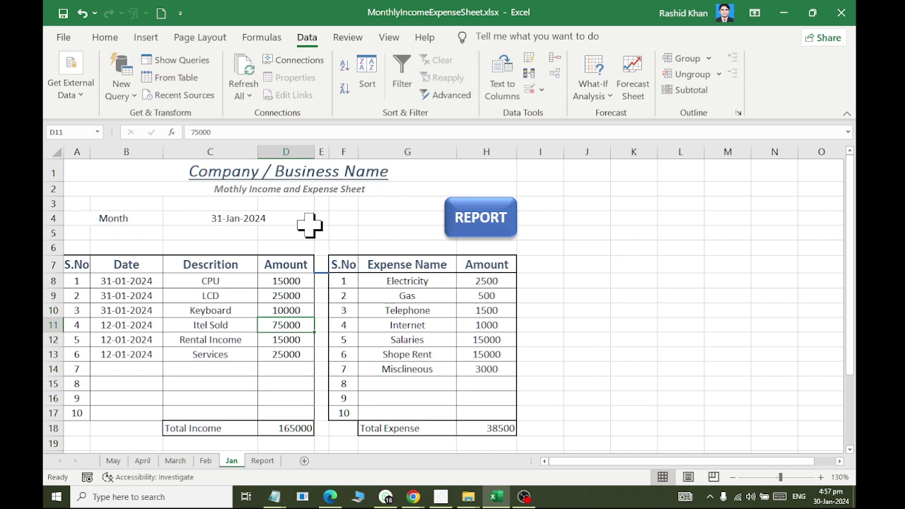
pyautogui.click(260, 460)
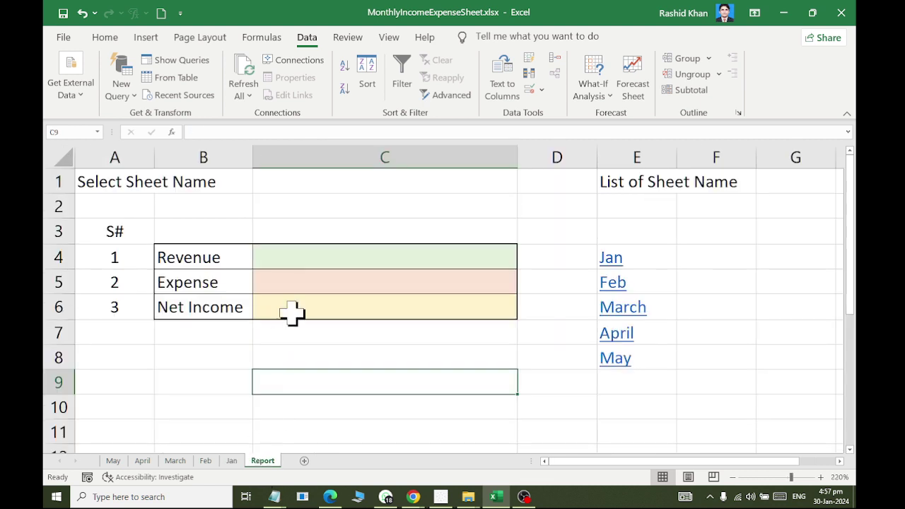
pyautogui.click(290, 180)
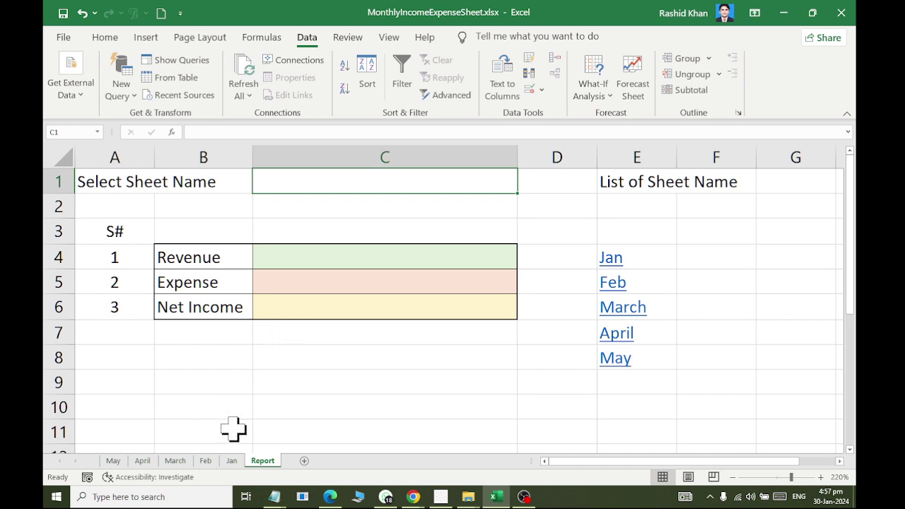
# Step: Review Total Income and Total Expense on the Jan, Feb and March sheets
pyautogui.click(231, 461)
pyautogui.scroll(-3, 236, 424)
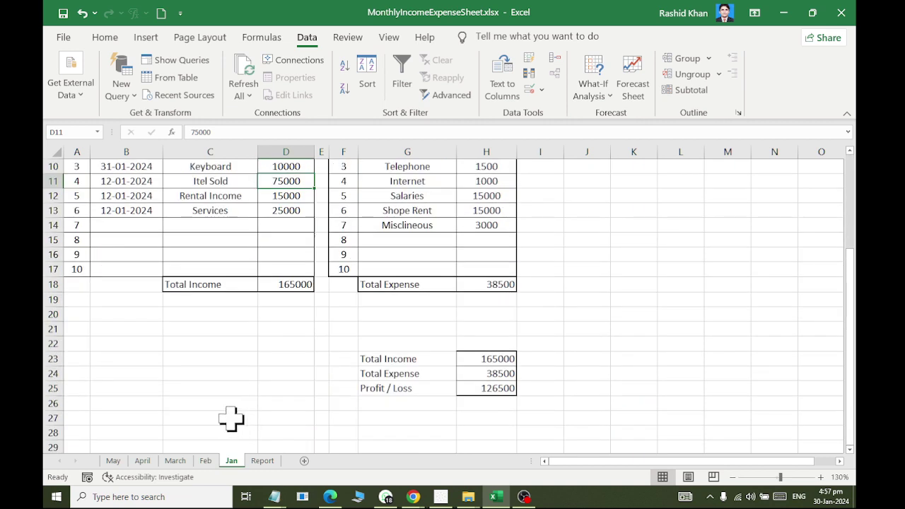
pyautogui.click(205, 461)
pyautogui.scroll(-3, 226, 403)
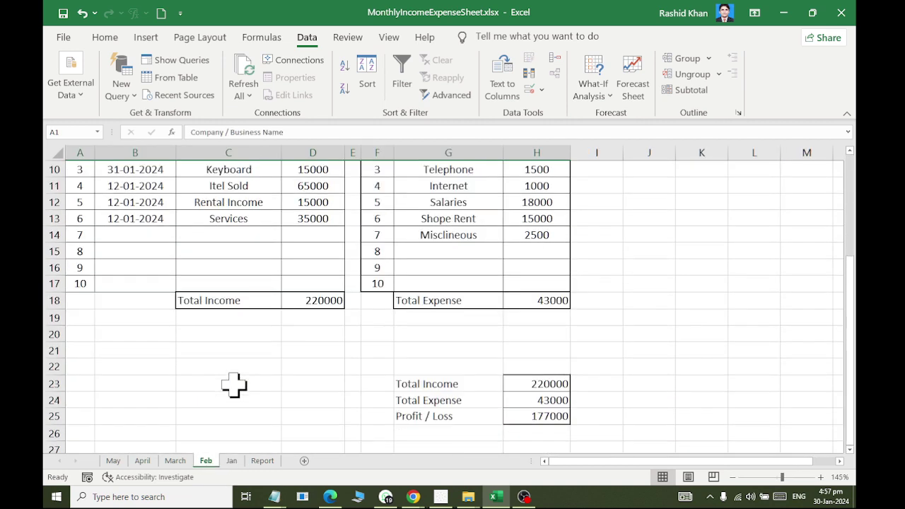
pyautogui.click(177, 460)
pyautogui.scroll(-4, 208, 384)
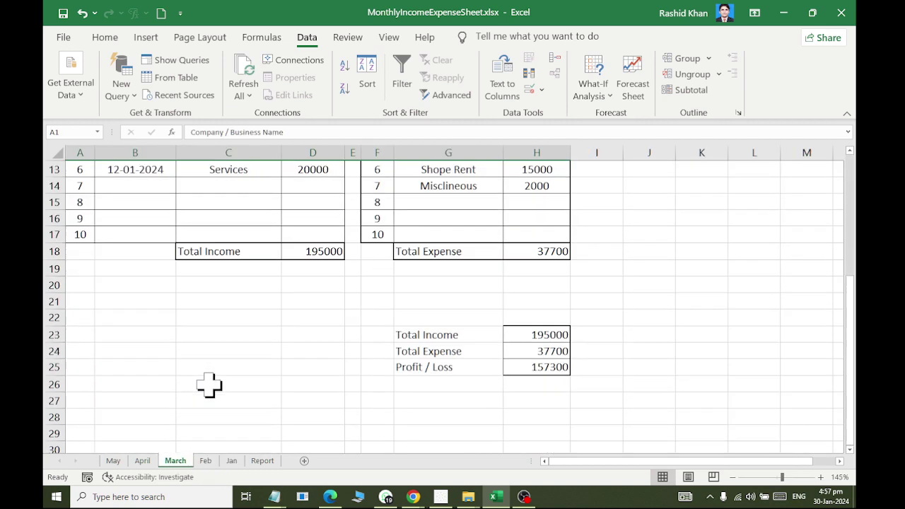
# Step: Review the April and May sheets' income and expense totals, ending on May
pyautogui.click(143, 461)
pyautogui.scroll(-4, 183, 358)
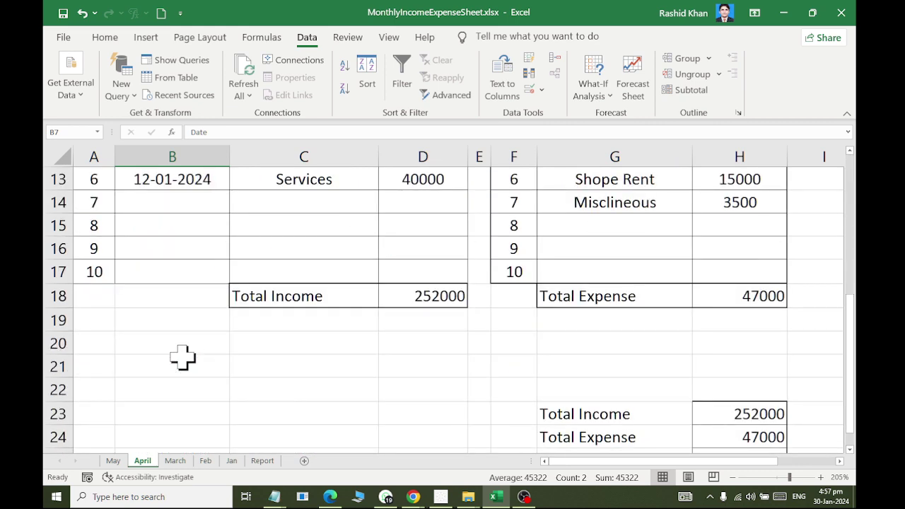
pyautogui.click(113, 460)
pyautogui.scroll(-5, 191, 327)
pyautogui.scroll(-1, 192, 327)
pyautogui.scroll(3, 192, 329)
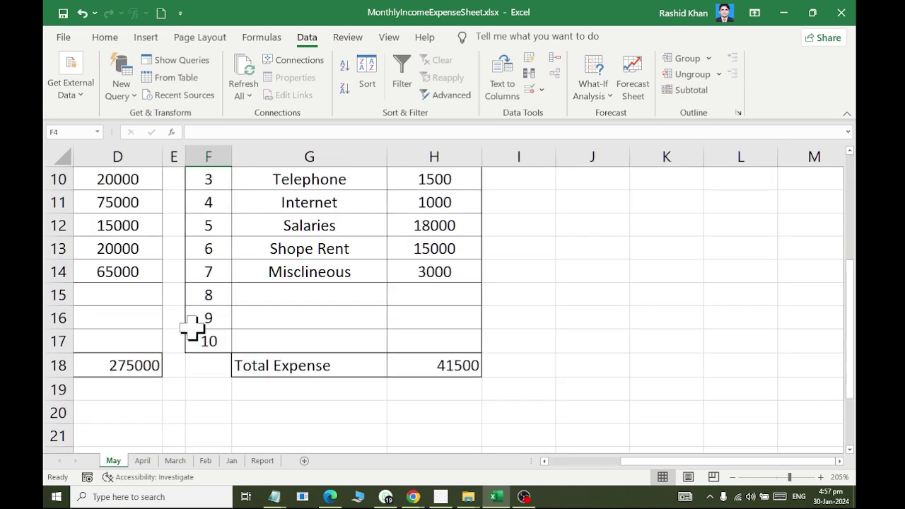
pyautogui.scroll(3, 191, 328)
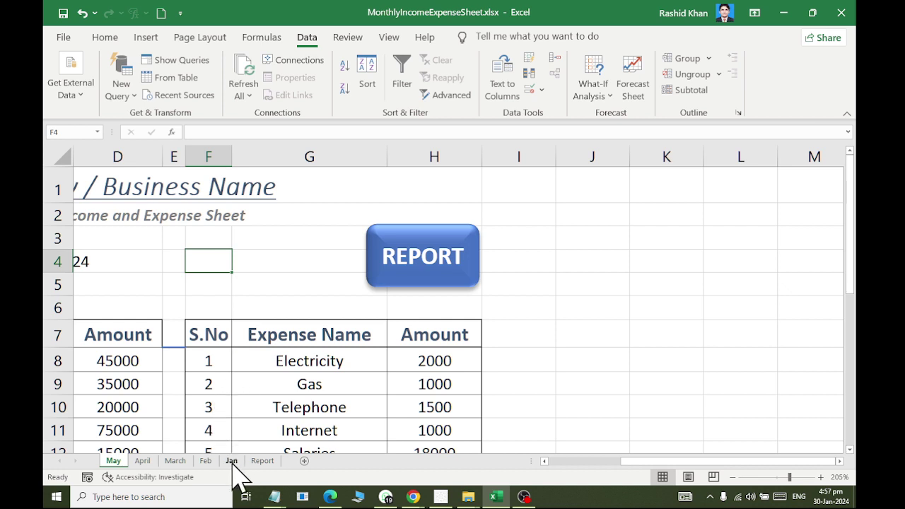
# Step: Switch to the Report sheet with its Revenue, Expense and Net Income rows and Jan–May links
pyautogui.click(260, 461)
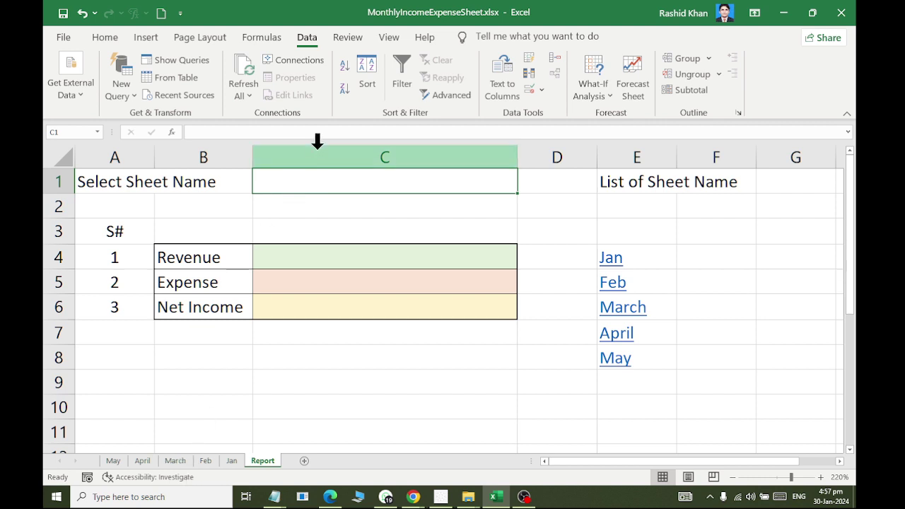
# Step: Add List data validation to C1 with the source Jan, Feb, March, April, May
pyautogui.click(542, 90)
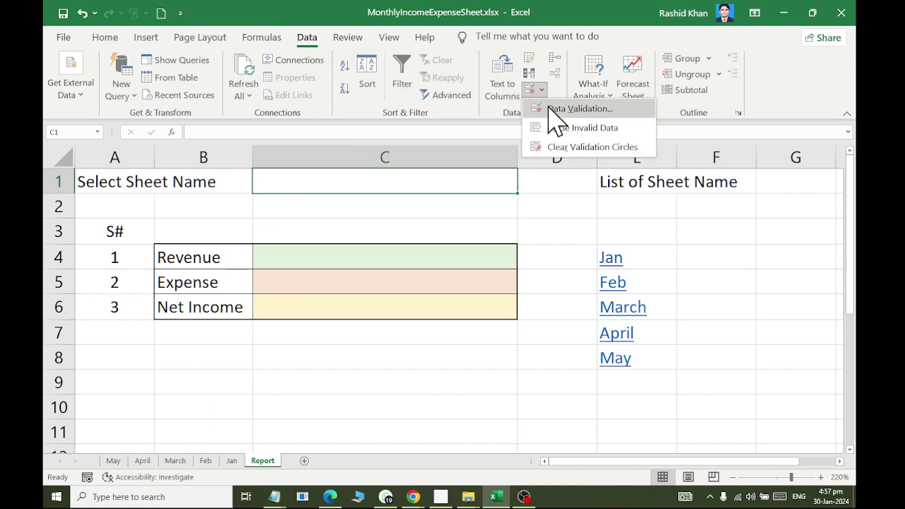
pyautogui.click(552, 112)
pyautogui.click(346, 112)
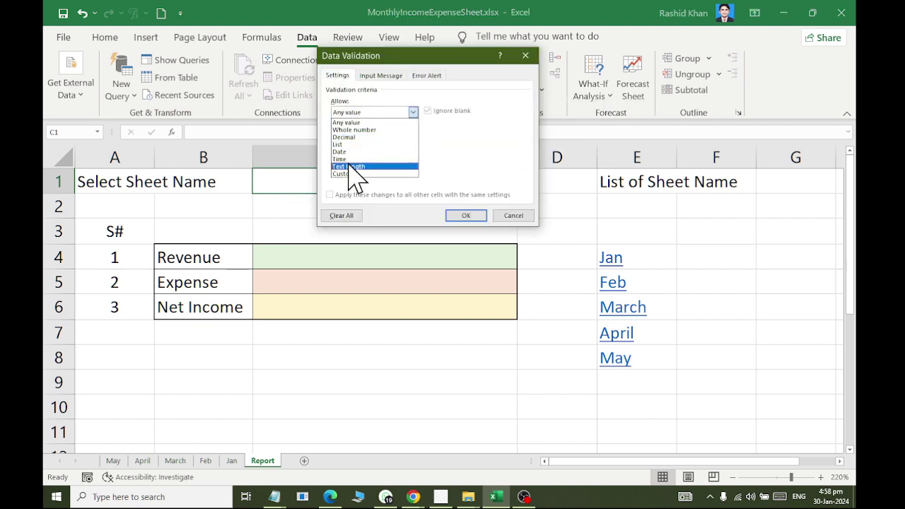
pyautogui.click(354, 144)
pyautogui.click(365, 158)
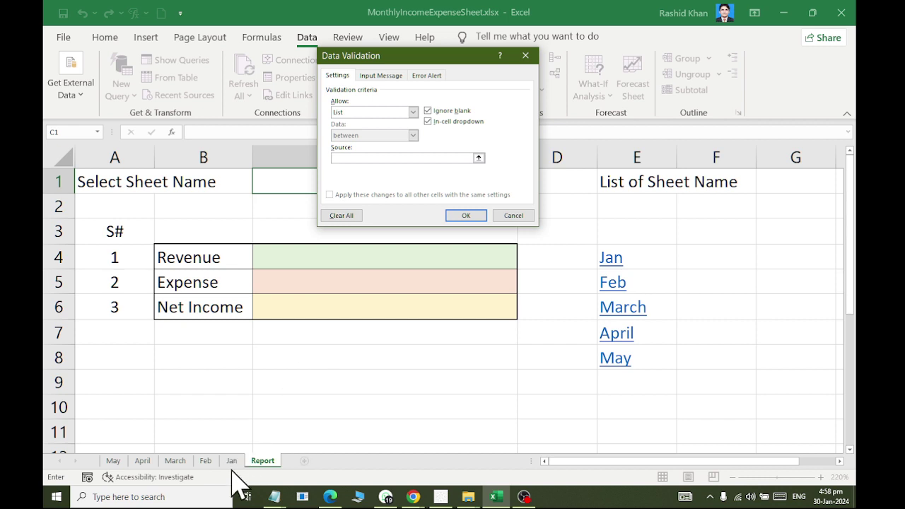
pyautogui.write('Jan,')
pyautogui.write(' Feb')
pyautogui.write('March')
pyautogui.write(',')
pyautogui.press('BackSpace')
pyautogui.press('BackSpace')
pyautogui.press('BackSpace')
pyautogui.write('Ma')
pyautogui.press('Return')
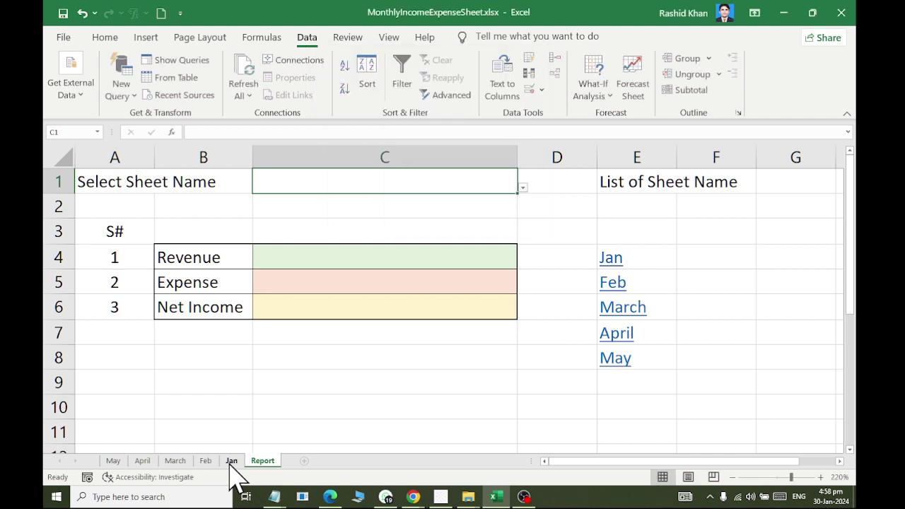
# Step: Choose Jan in C1 and format it with a dark orange fill and white font
pyautogui.click(523, 187)
pyautogui.click(507, 203)
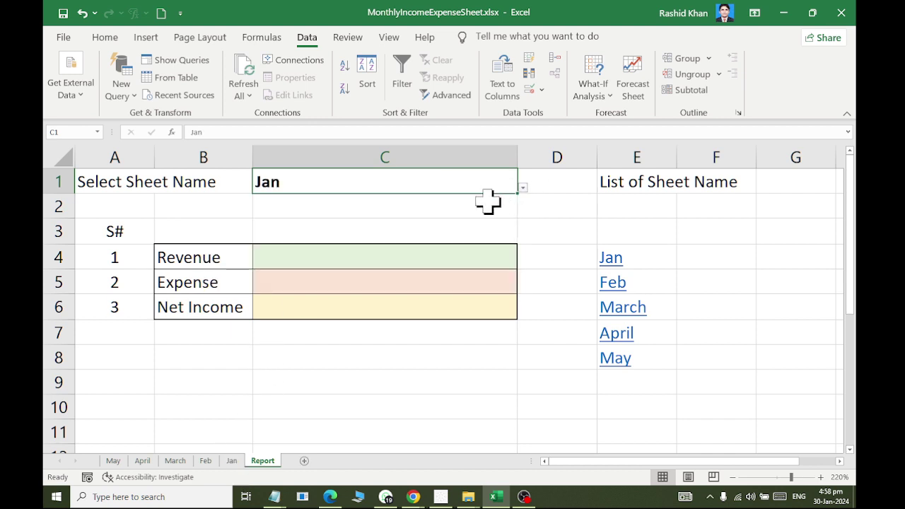
pyautogui.click(103, 36)
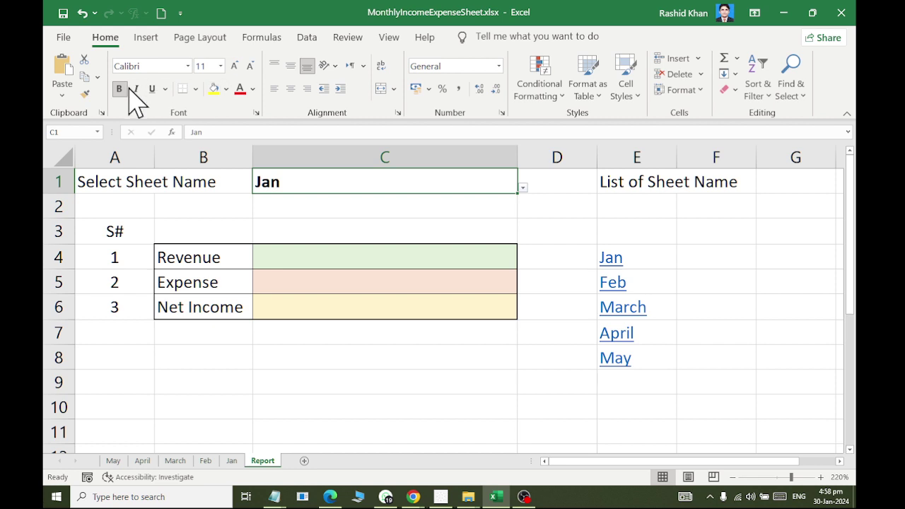
pyautogui.click(227, 89)
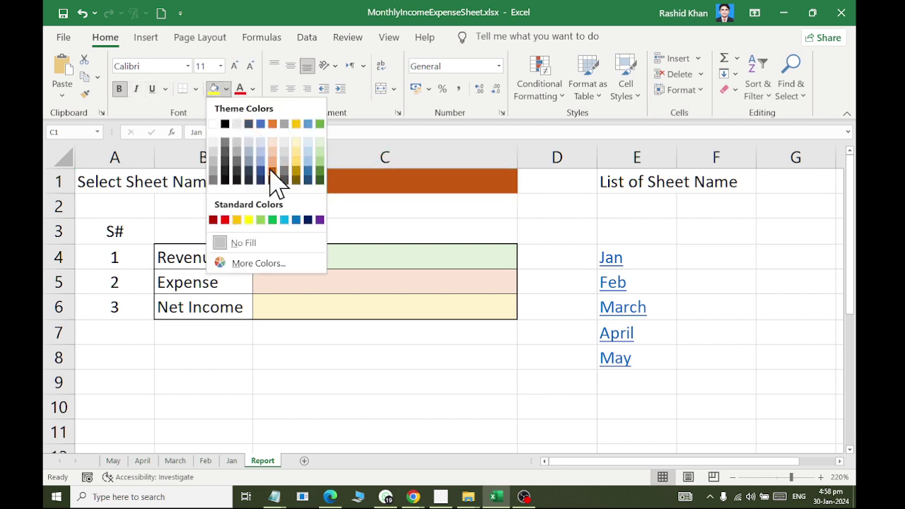
pyautogui.click(270, 171)
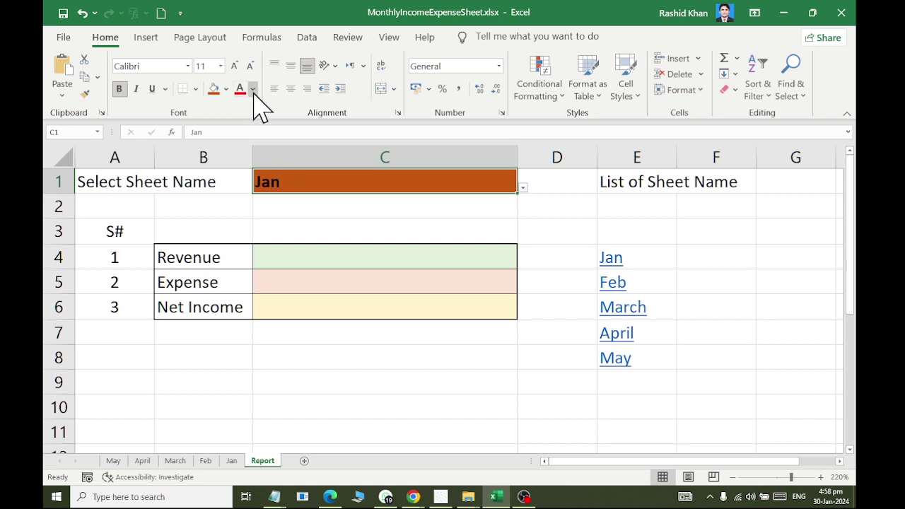
pyautogui.click(253, 89)
pyautogui.click(246, 141)
pyautogui.click(314, 285)
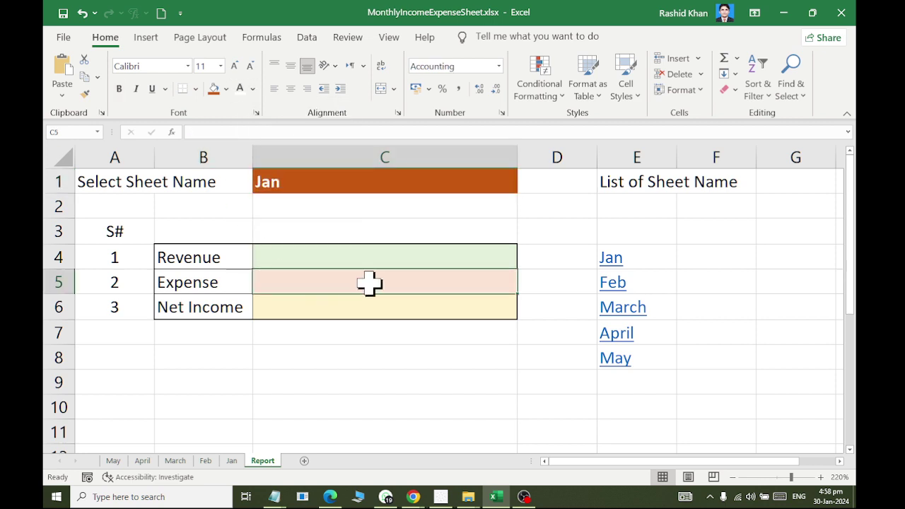
# Step: Link Revenue C4 to Jan's Total Income D18 and Expense C5 to Jan's H18
pyautogui.click(373, 256)
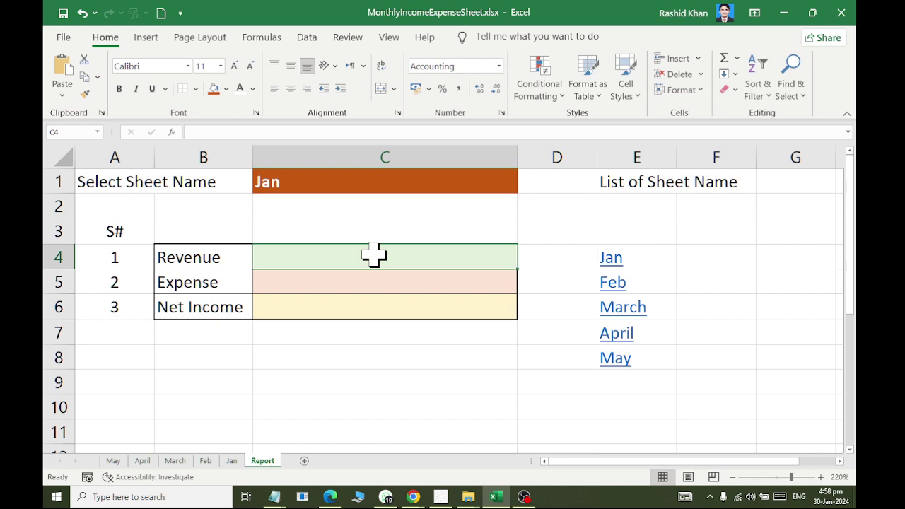
pyautogui.write('=')
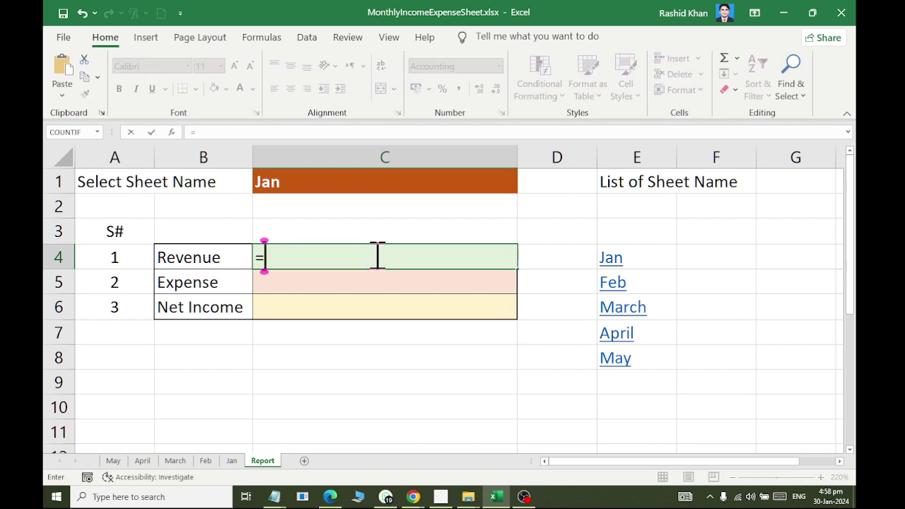
pyautogui.click(232, 461)
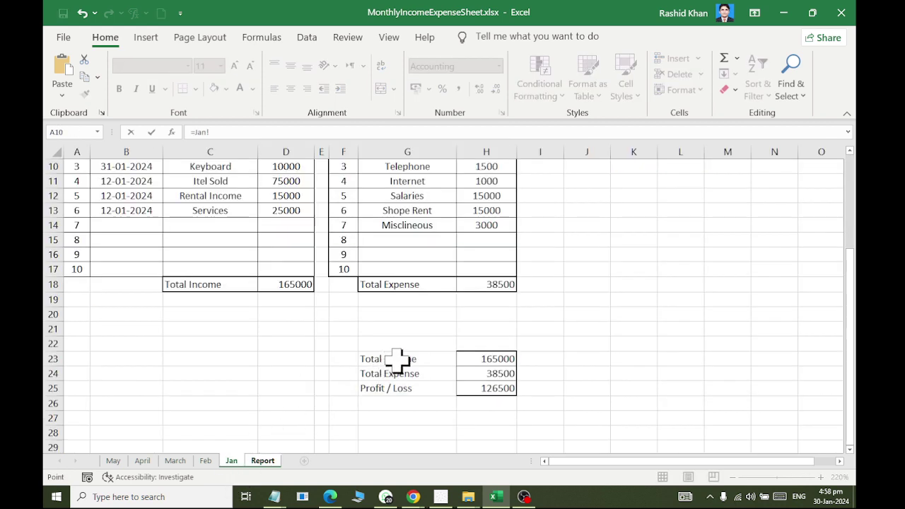
pyautogui.click(284, 286)
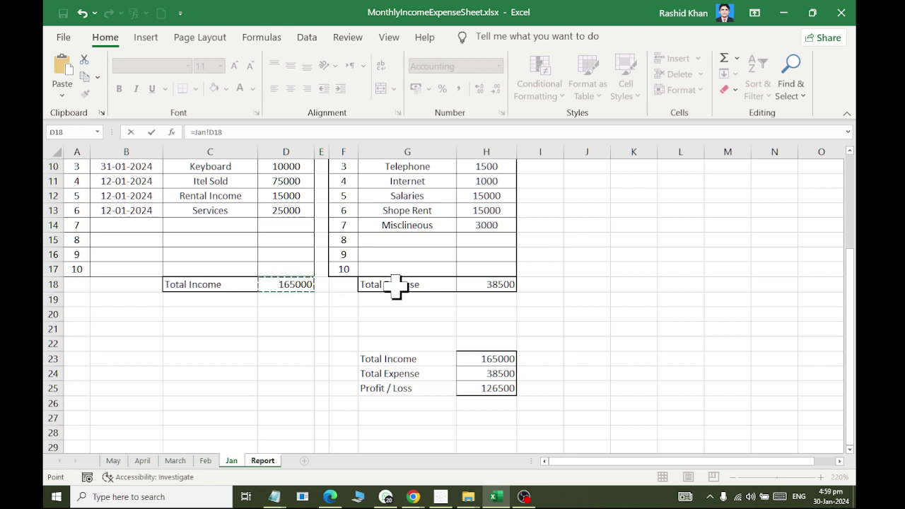
pyautogui.press('Return')
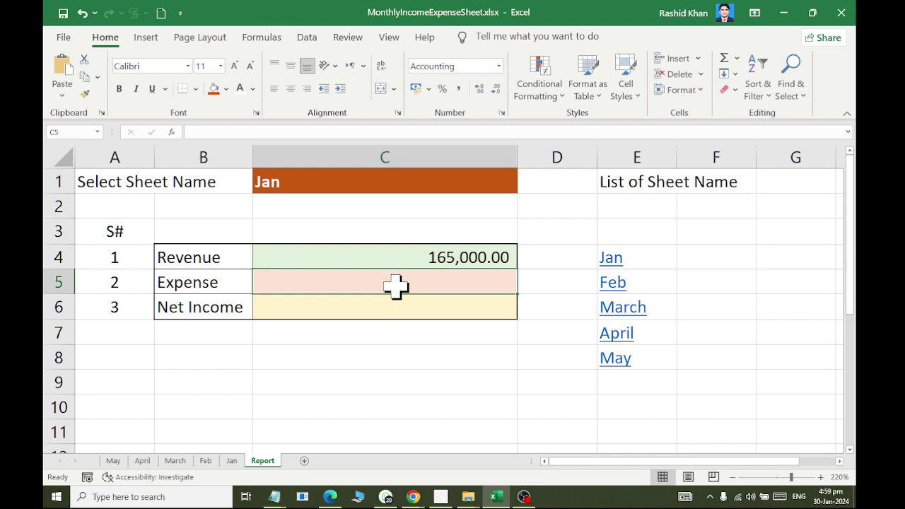
pyautogui.write('=')
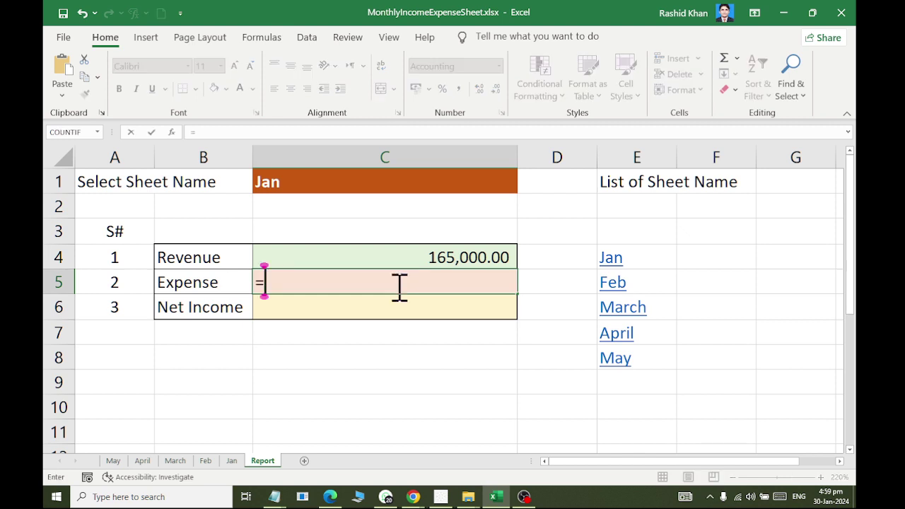
pyautogui.click(232, 461)
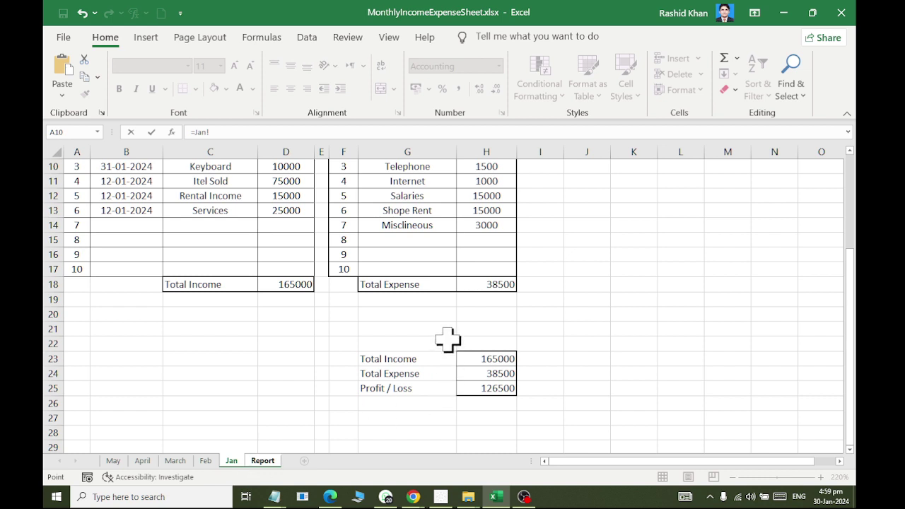
pyautogui.click(483, 283)
pyautogui.press('Return')
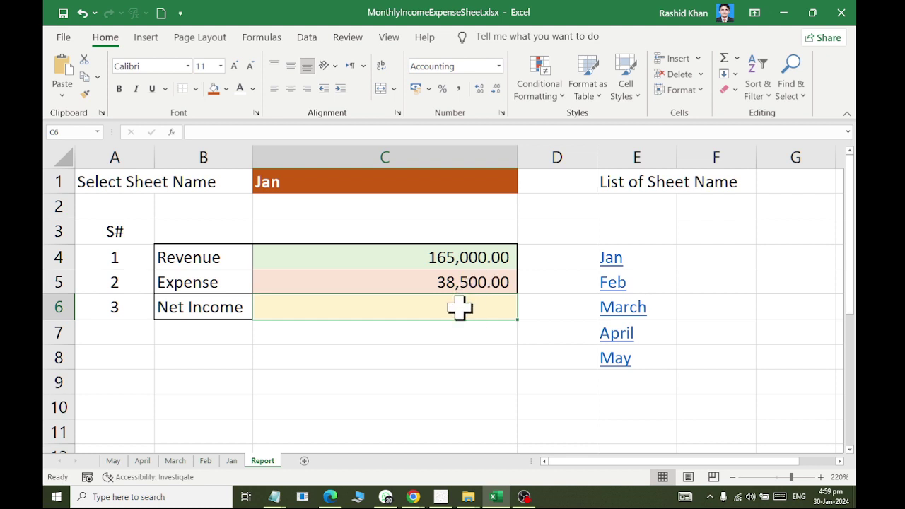
# Step: Set Net Income in C6 to =C4-C5
pyautogui.click(725, 59)
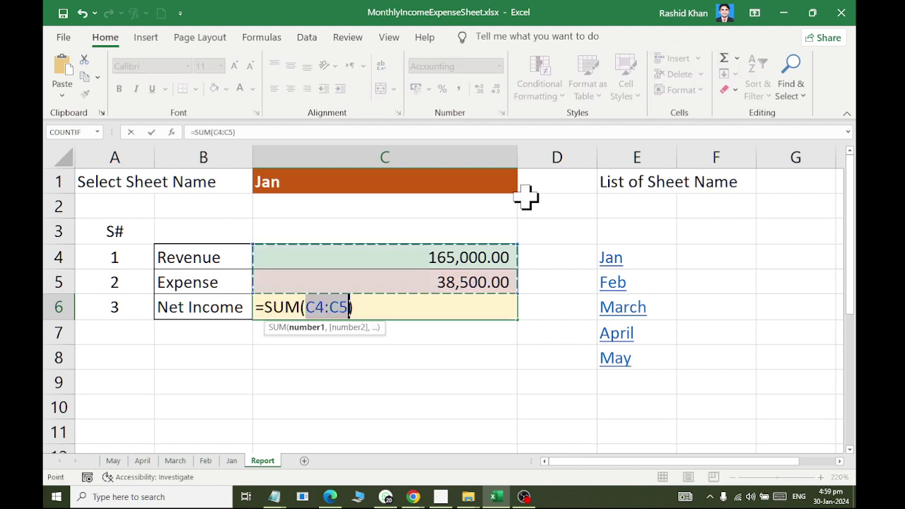
pyautogui.click(432, 258)
pyautogui.write('-')
pyautogui.click(438, 282)
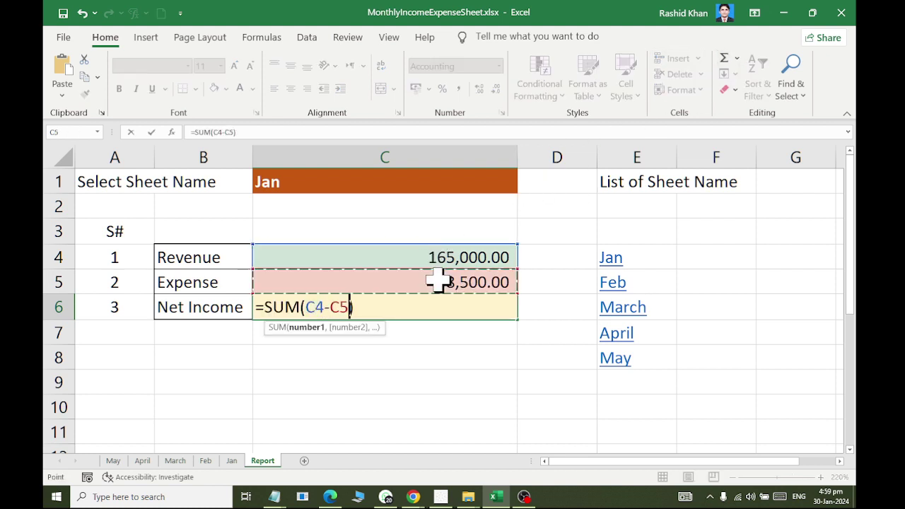
pyautogui.press('Return')
# Step: Rename the Revenue label in B4 to Income
pyautogui.click(221, 266)
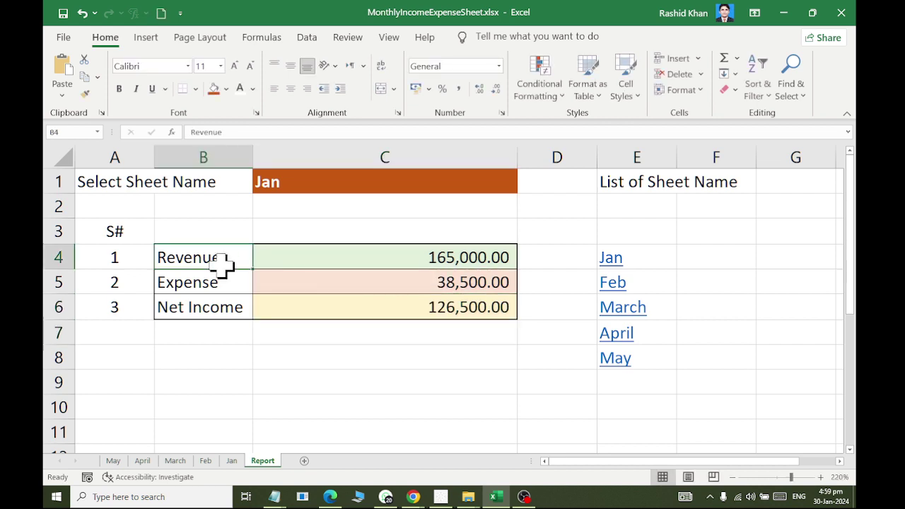
pyautogui.write('Inco')
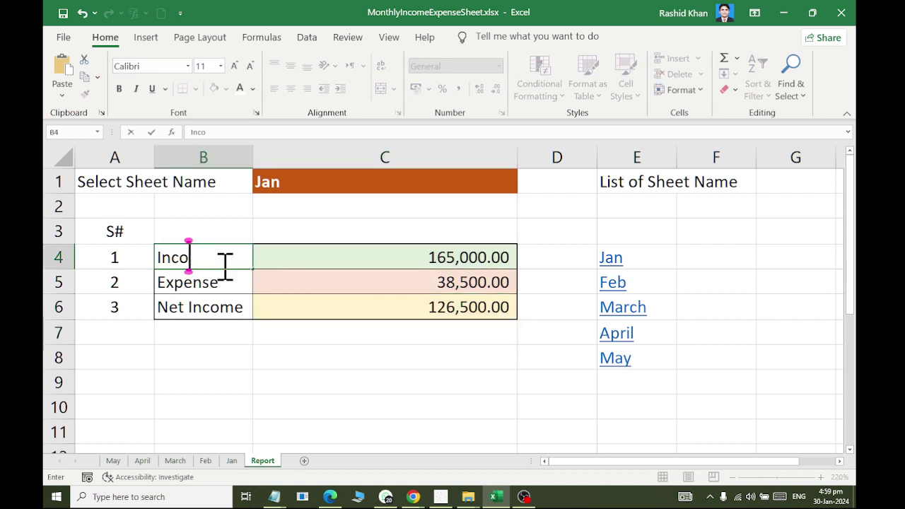
pyautogui.press('BackSpace')
pyautogui.write('me')
pyautogui.press('BackSpace')
pyautogui.press('BackSpace')
pyautogui.write('ome')
pyautogui.press('Return')
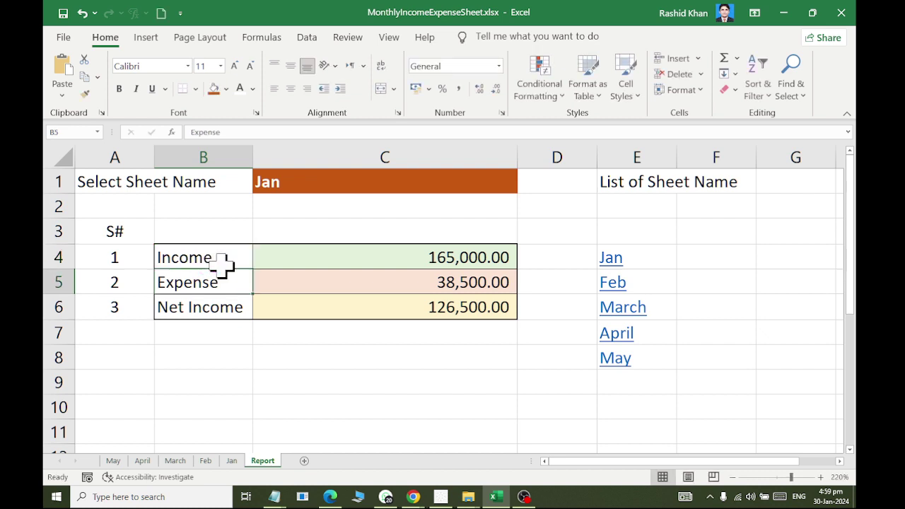
# Step: Pick Feb in C1, check the Feb sheet's D18 and H18 totals, then return to Report
pyautogui.click(445, 182)
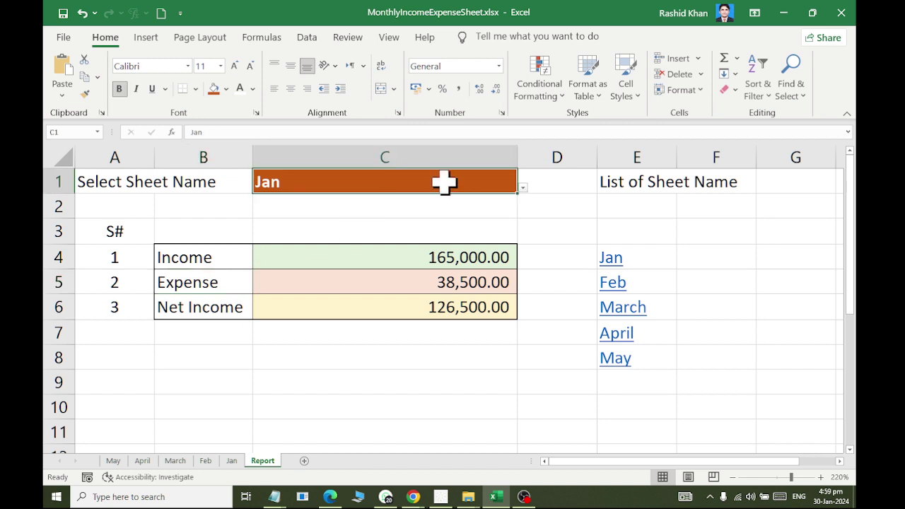
pyautogui.click(523, 189)
pyautogui.click(482, 219)
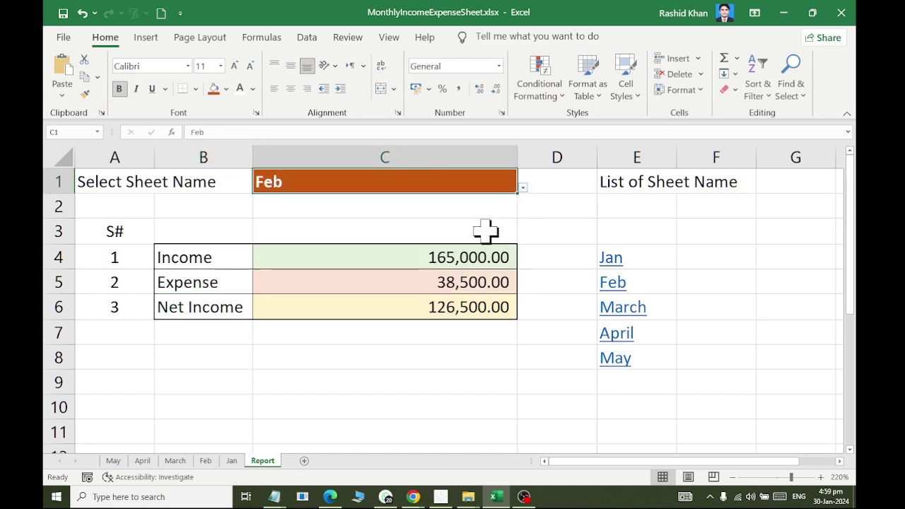
pyautogui.click(205, 461)
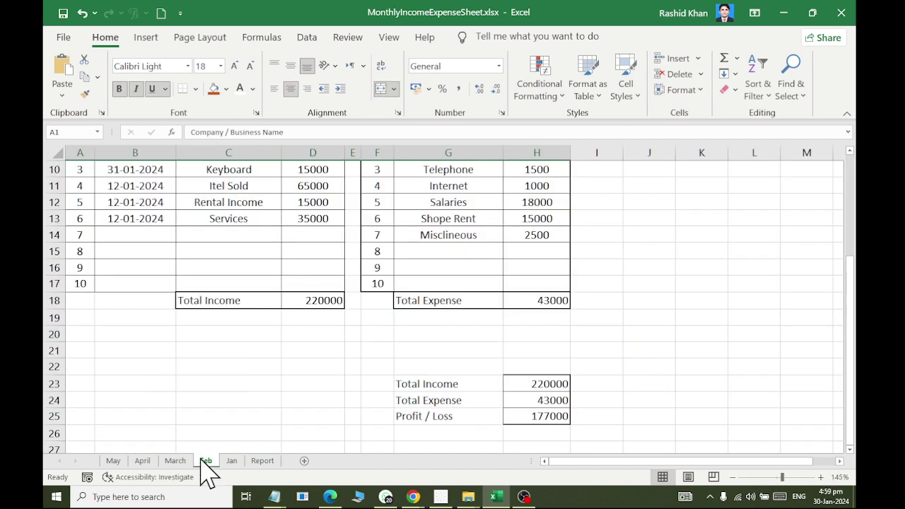
pyautogui.click(306, 300)
pyautogui.click(534, 300)
pyautogui.click(263, 461)
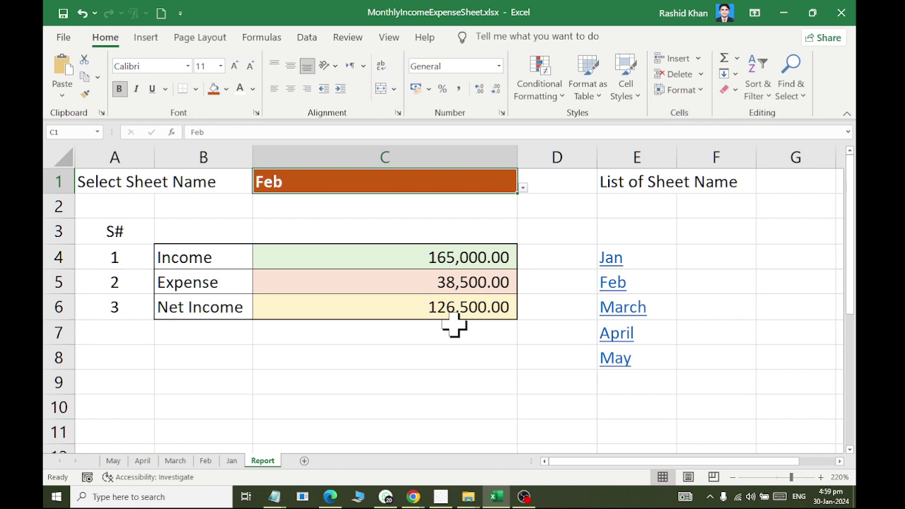
# Step: Widen column C and edit C4, replacing the Jan sheet name with quote marks
pyautogui.moveTo(517, 156); pyautogui.dragTo(582, 156)
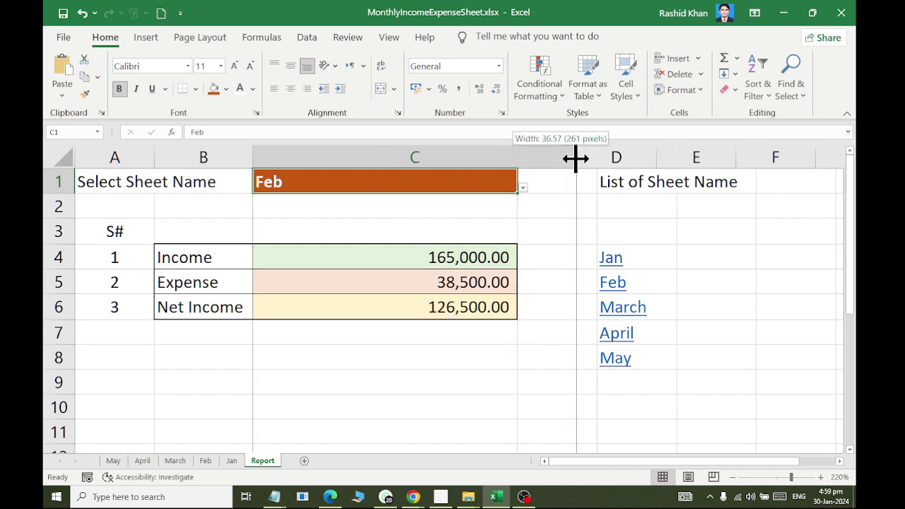
pyautogui.doubleClick(461, 257)
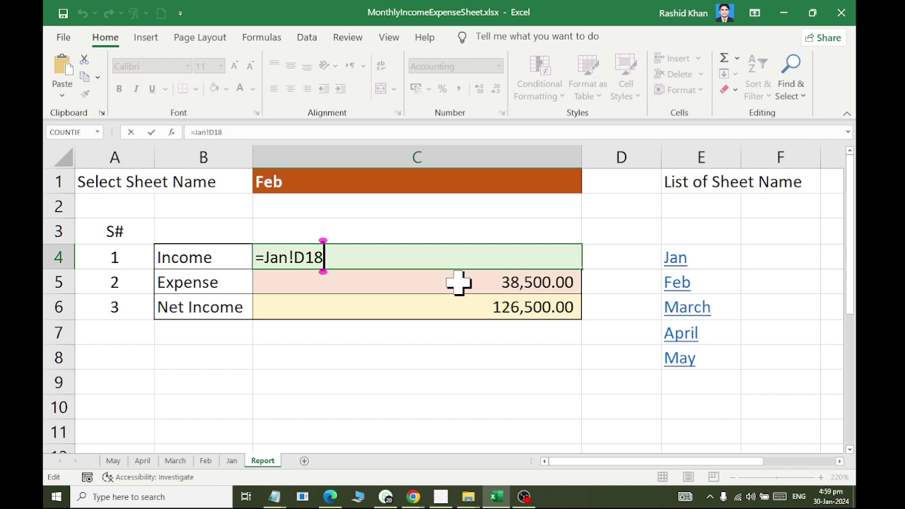
pyautogui.press('Left')
pyautogui.press('Left')
pyautogui.press('Left')
pyautogui.press('Left')
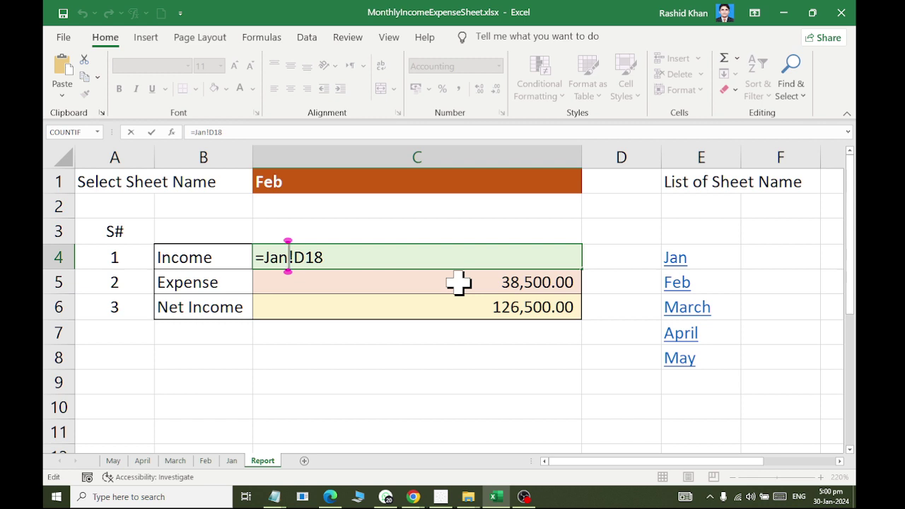
pyautogui.press('BackSpace')
pyautogui.press('BackSpace')
pyautogui.press('BackSpace')
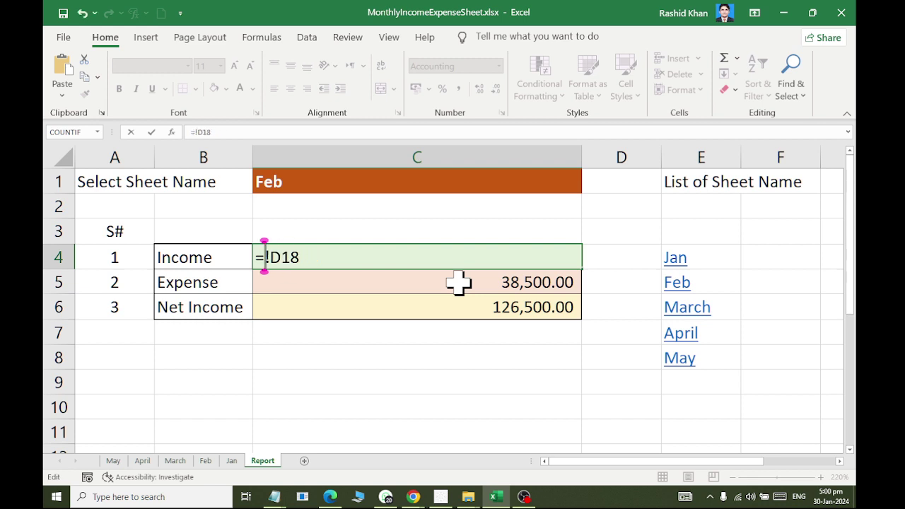
pyautogui.write('"')
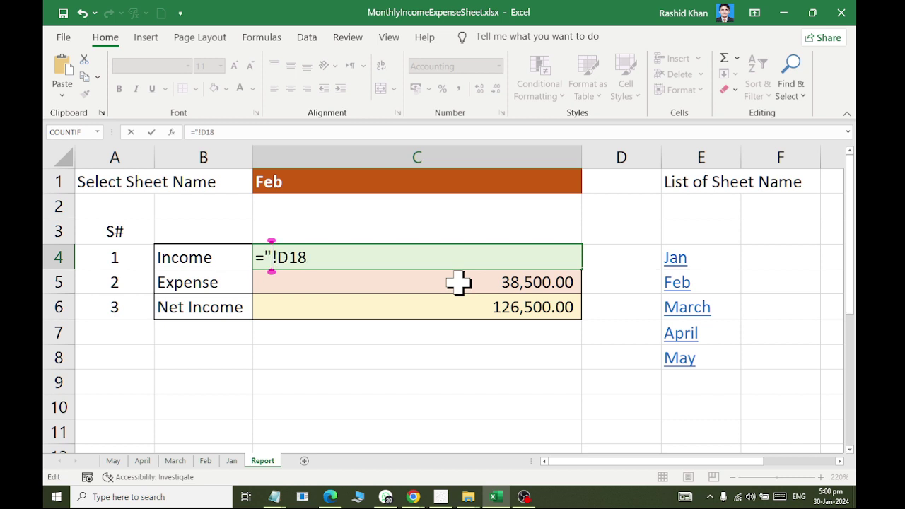
pyautogui.press('End')
pyautogui.write('"')
pyautogui.press('Left')
pyautogui.press('Left')
pyautogui.press('Left')
pyautogui.press('Left')
pyautogui.press('Left')
pyautogui.write('"')
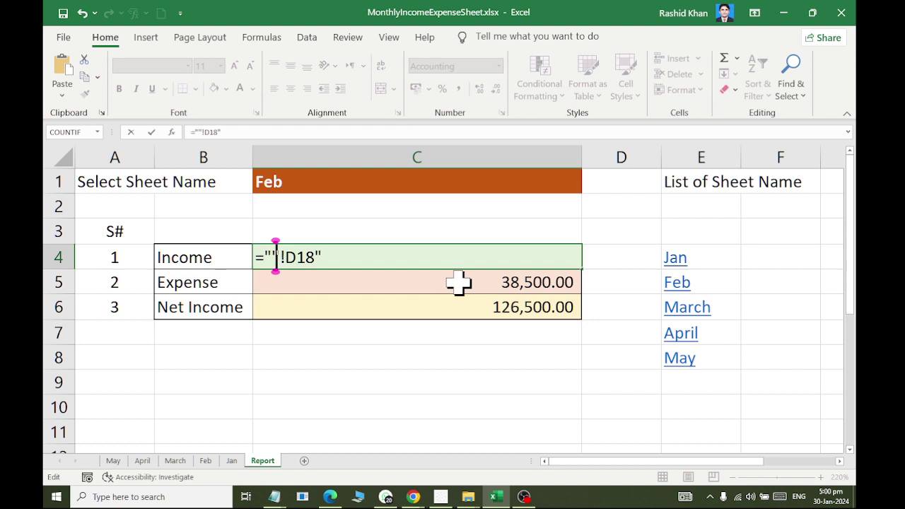
pyautogui.write('""')
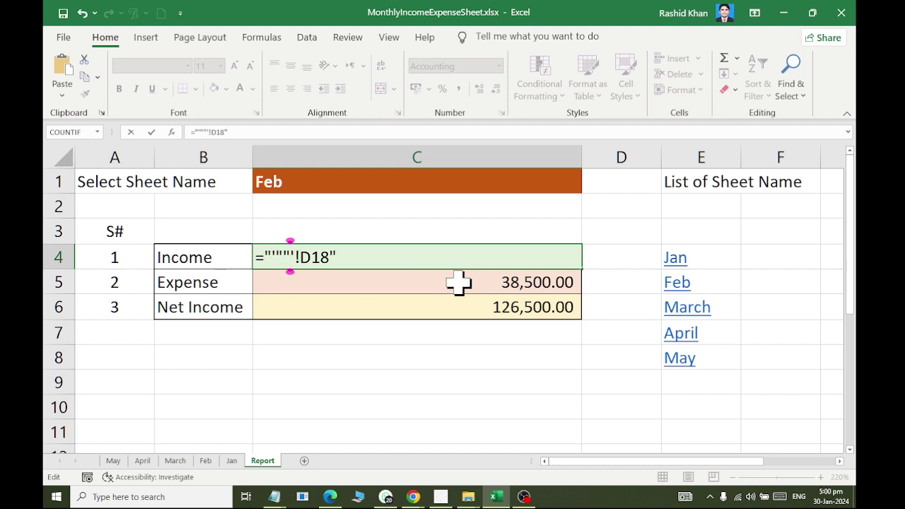
# Step: Finish C4 as ="'"&C1&"'!D18", joining in the month from C1
pyautogui.press('Left')
pyautogui.press('Left')
pyautogui.press('Right')
pyautogui.write('&&')
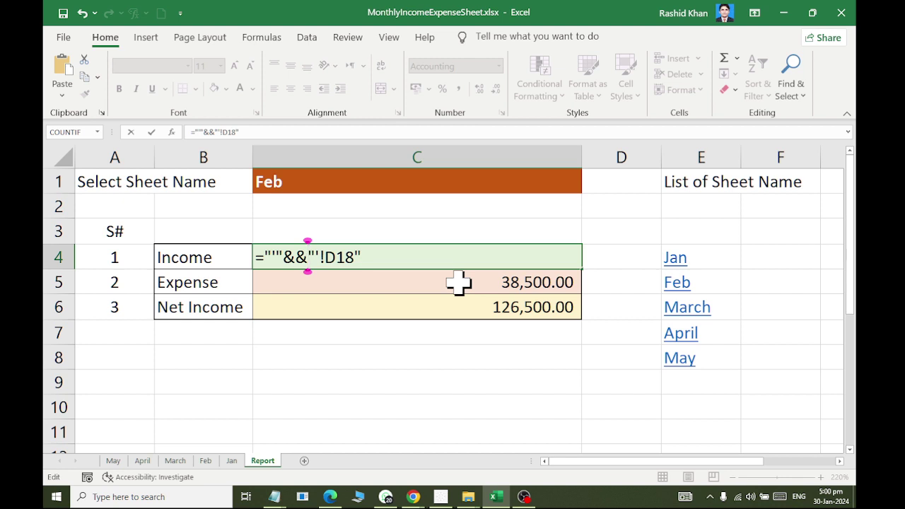
pyautogui.press('Left')
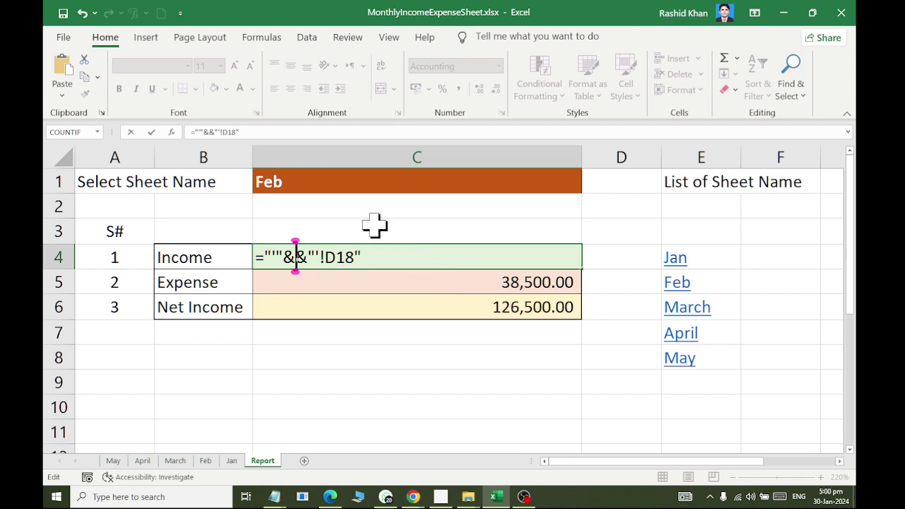
pyautogui.click(337, 182)
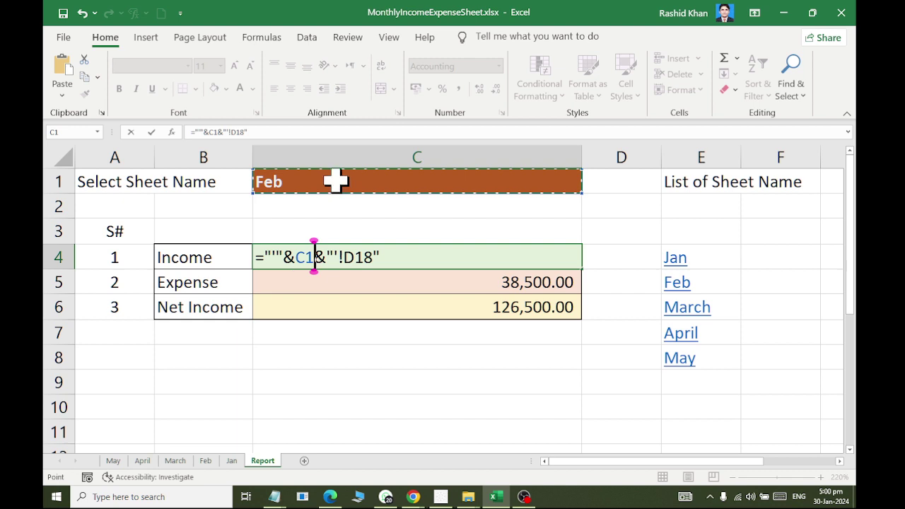
pyautogui.press('Return')
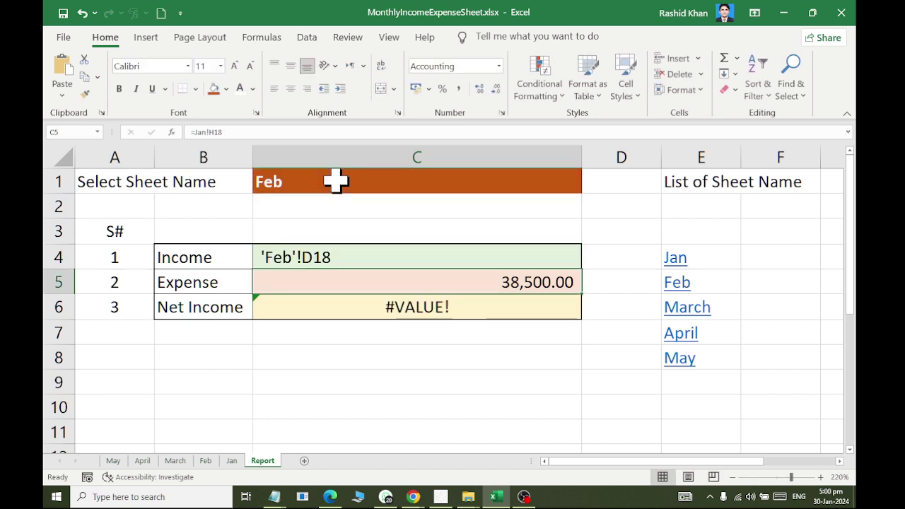
# Step: Wrap C4's formula in INDIRECT so Income pulls Feb's 220,000.00
pyautogui.doubleClick(346, 255)
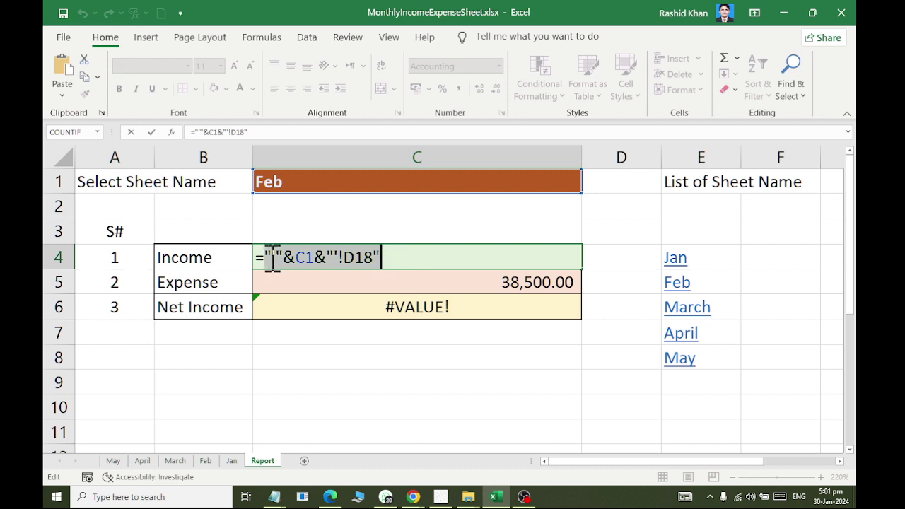
pyautogui.click(266, 257)
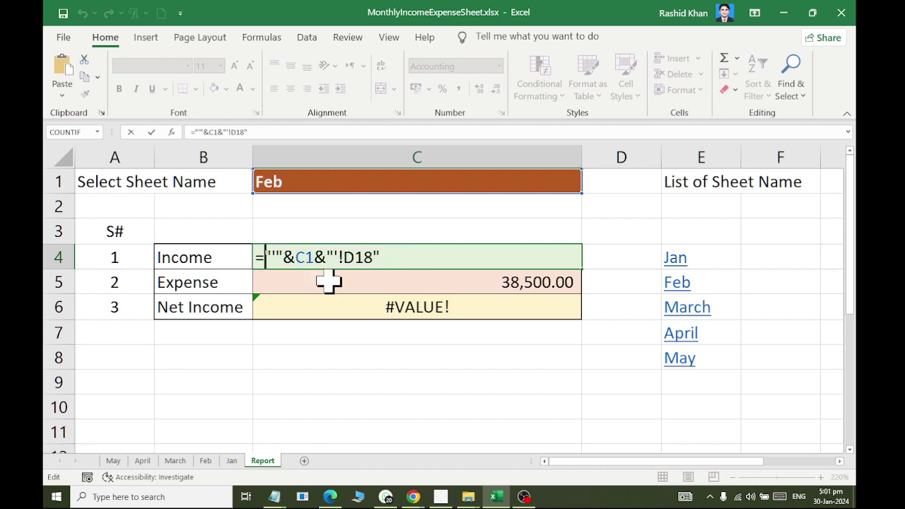
pyautogui.write('indire')
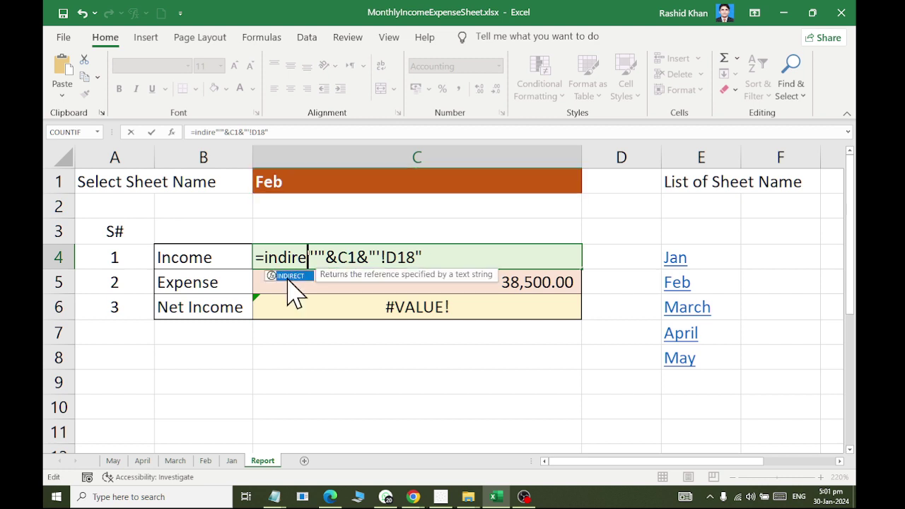
pyautogui.write('ct(')
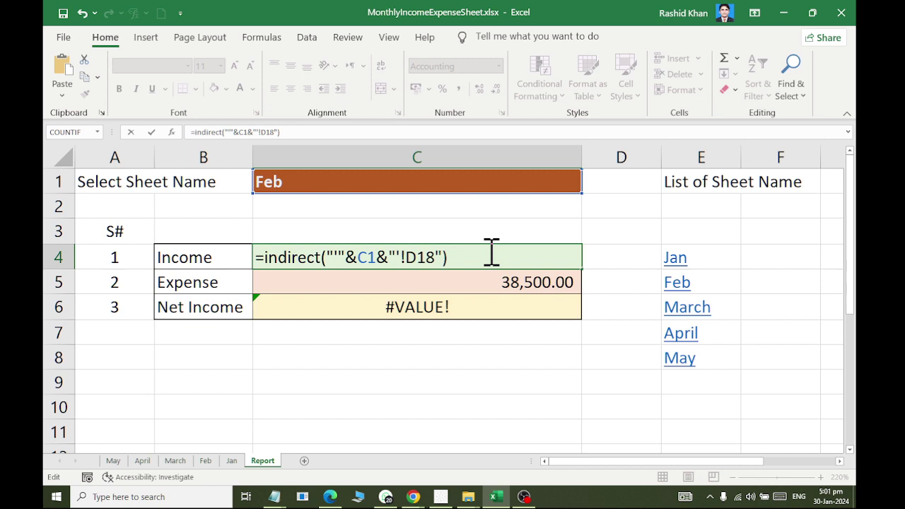
pyautogui.press('Return')
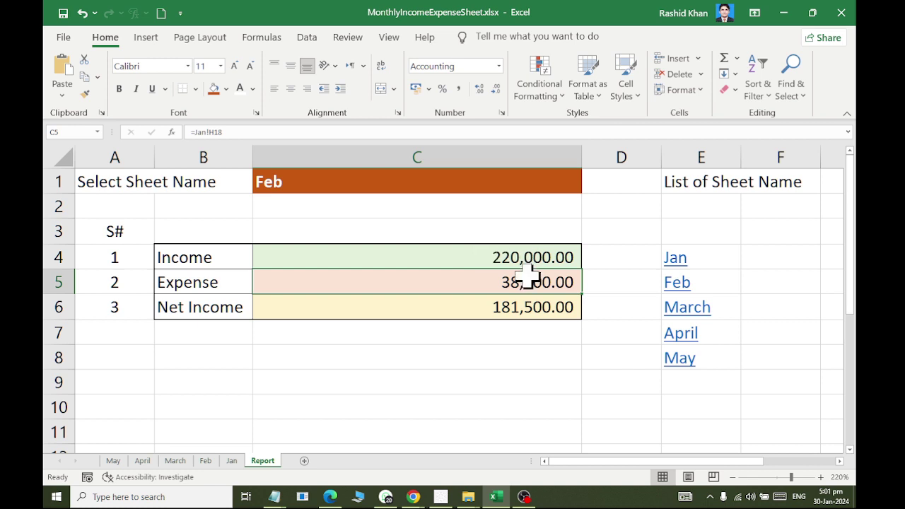
# Step: Rewrite C5 as ="'"&C1&"'!H18", replacing Jan with the C1 month
pyautogui.doubleClick(425, 284)
pyautogui.click(288, 282)
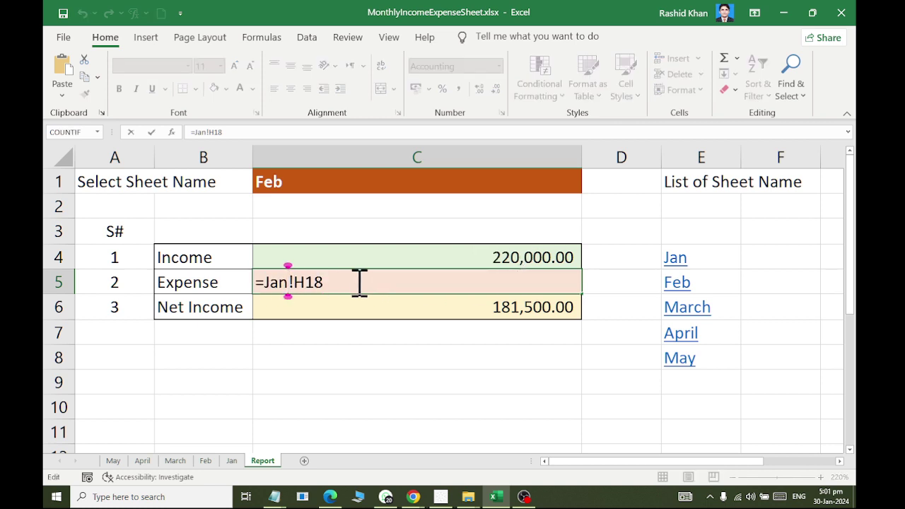
pyautogui.press('BackSpace')
pyautogui.press('BackSpace')
pyautogui.press('BackSpace')
pyautogui.write('"')
pyautogui.press('End')
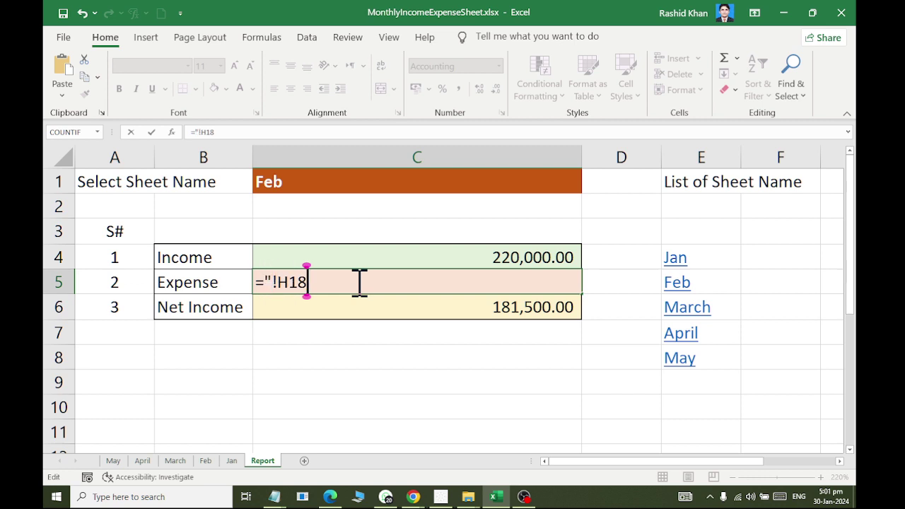
pyautogui.write('"')
pyautogui.press('Left')
pyautogui.press('Left')
pyautogui.press('Left')
pyautogui.press('Left')
pyautogui.press('Left')
pyautogui.write('"')
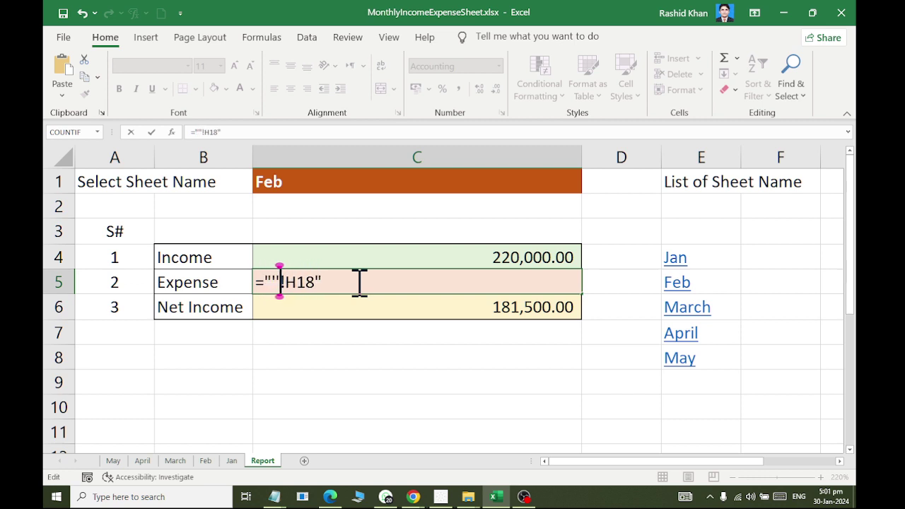
pyautogui.write('""')
pyautogui.press('Left')
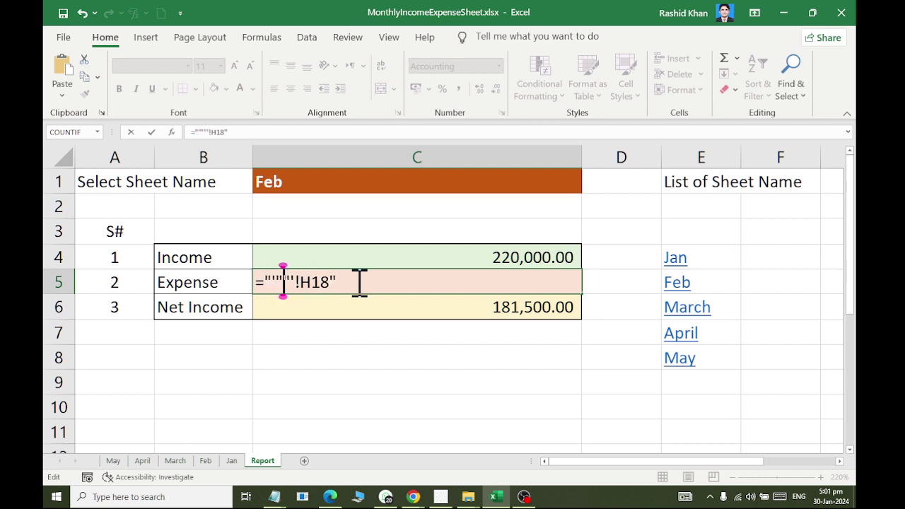
pyautogui.write('&&')
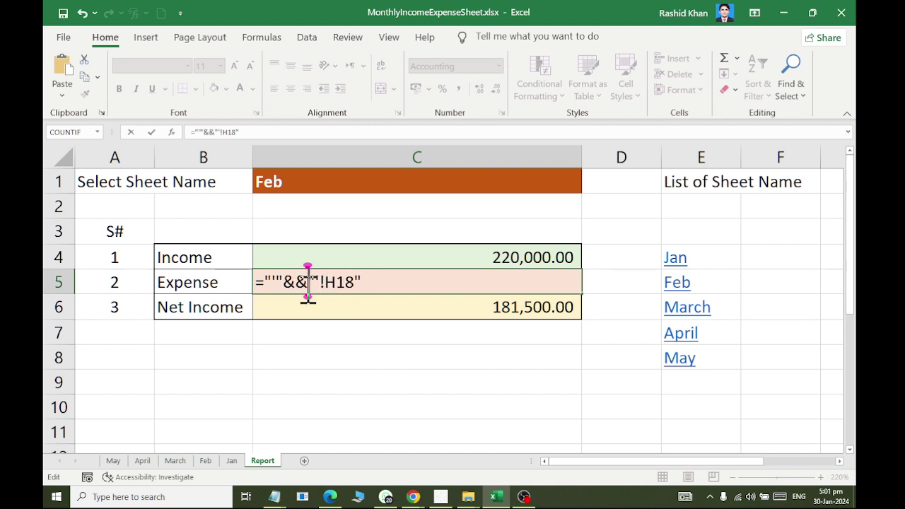
pyautogui.click(297, 282)
pyautogui.click(289, 182)
pyautogui.press('Return')
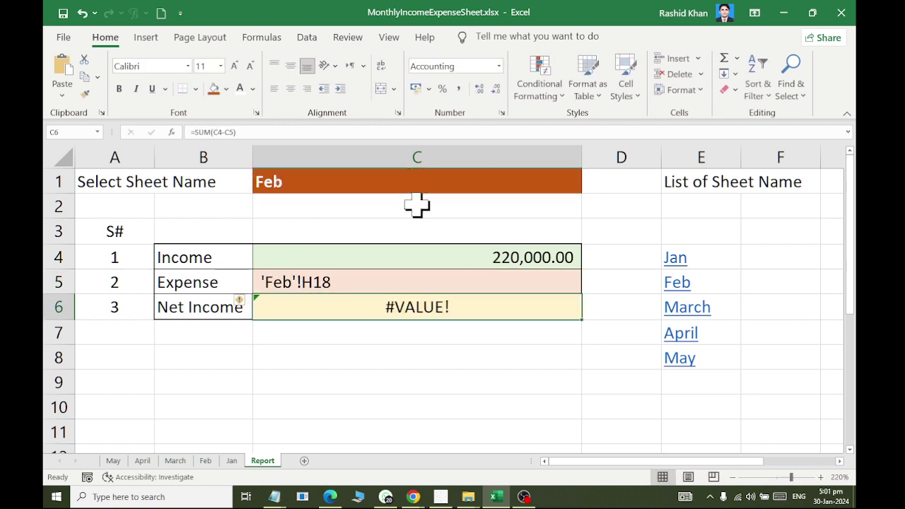
# Step: Wrap C5's reference formula in an INDIRECT function
pyautogui.doubleClick(374, 286)
pyautogui.click(266, 279)
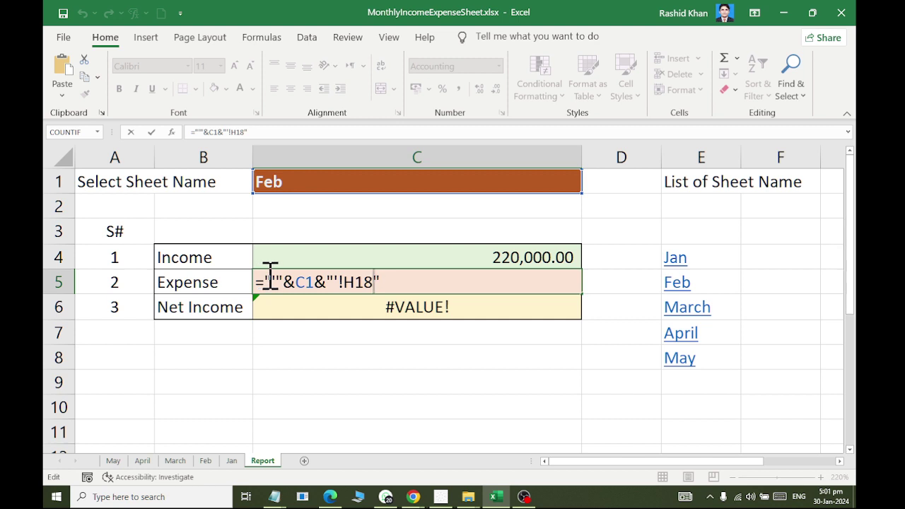
pyautogui.write('ind')
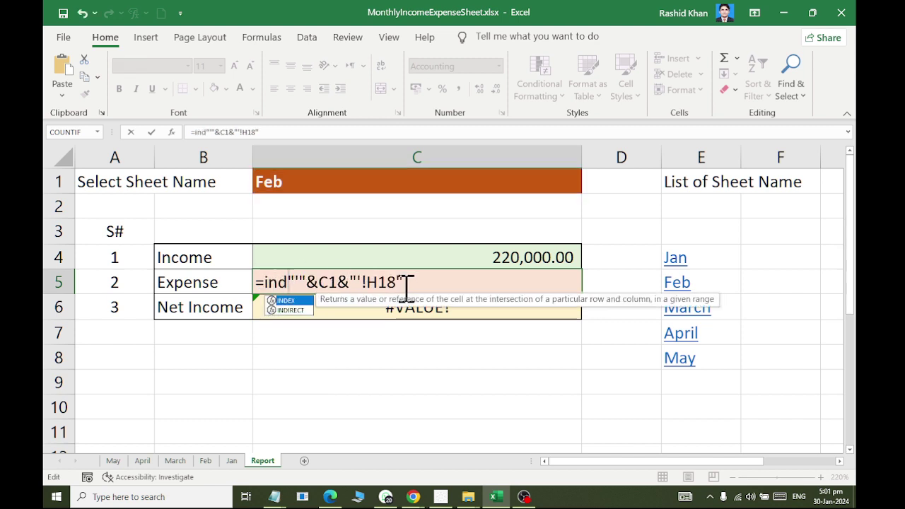
pyautogui.press('Down')
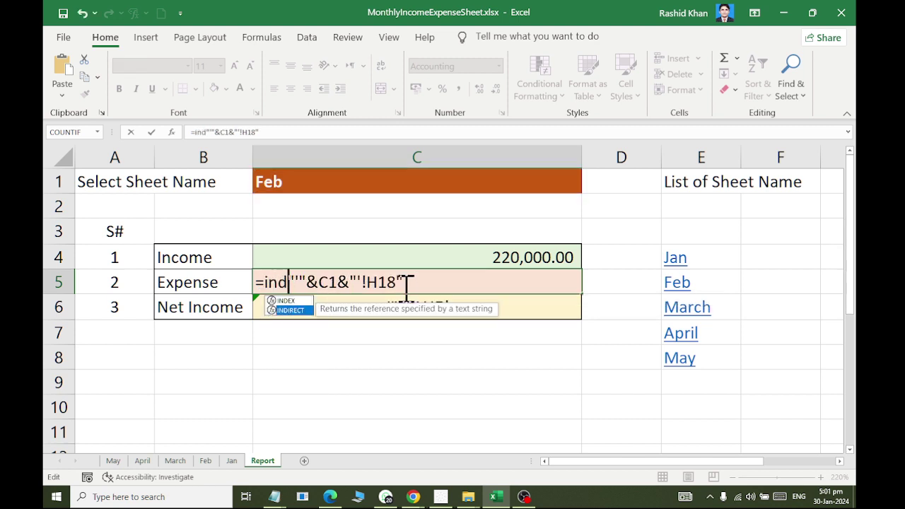
pyautogui.press('Up')
pyautogui.write('r')
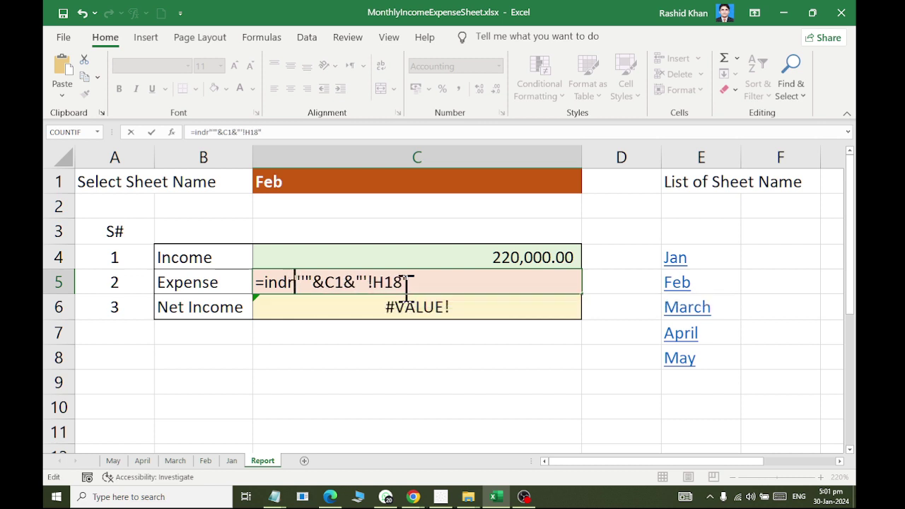
pyautogui.write('ect(')
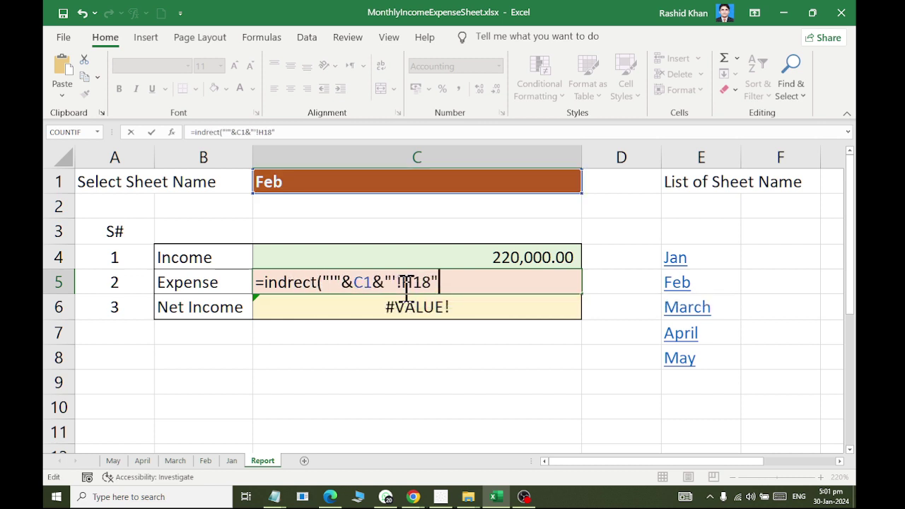
pyautogui.press('Return')
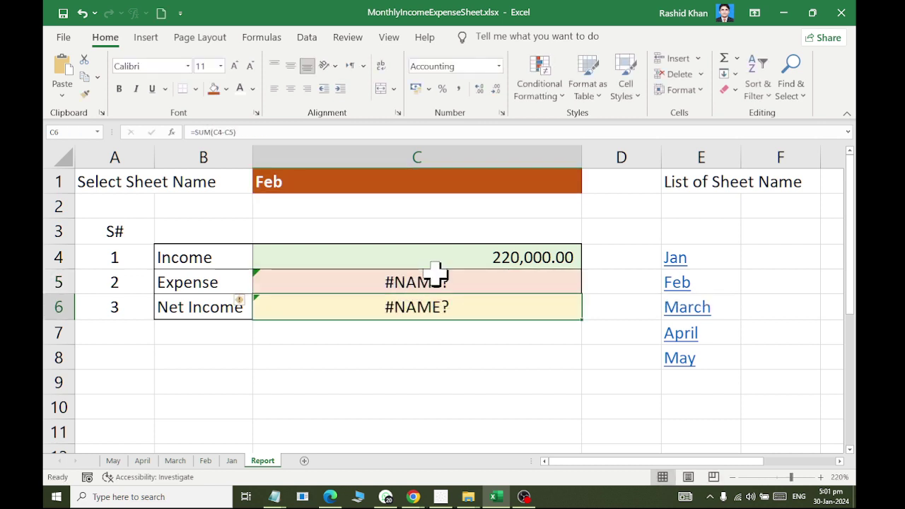
# Step: Correct the misspelled INDIRECT in C5 so Expense shows 43,000.00
pyautogui.doubleClick(440, 283)
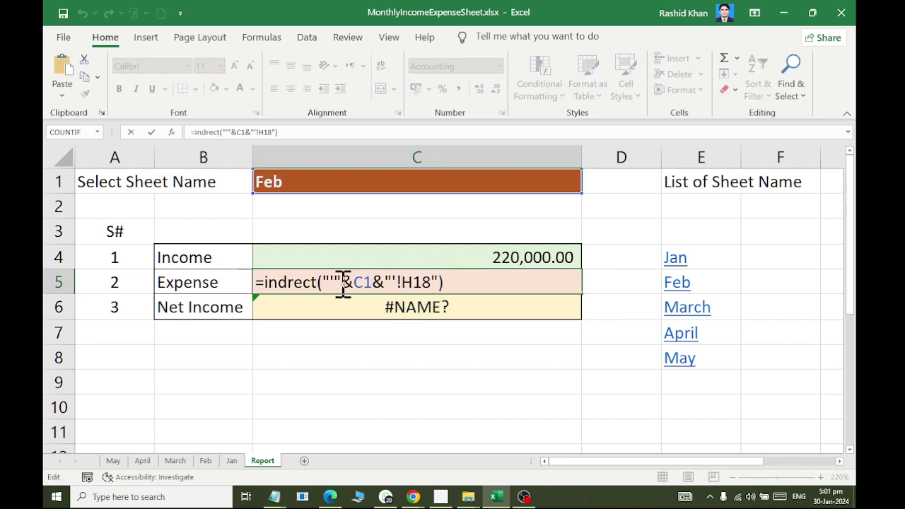
pyautogui.click(289, 282)
pyautogui.write('i')
pyautogui.press('Return')
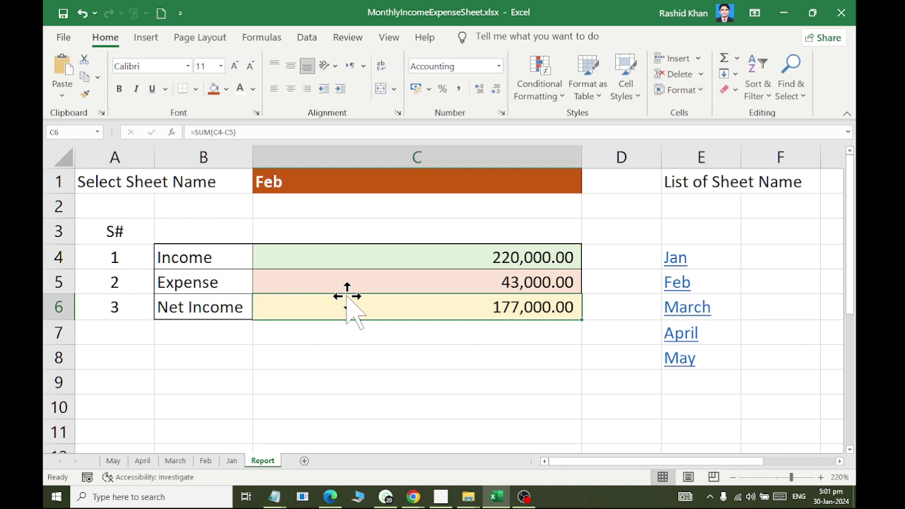
# Step: Pick March in C1 and compare against the March sheet's D18 and H18 totals
pyautogui.click(434, 188)
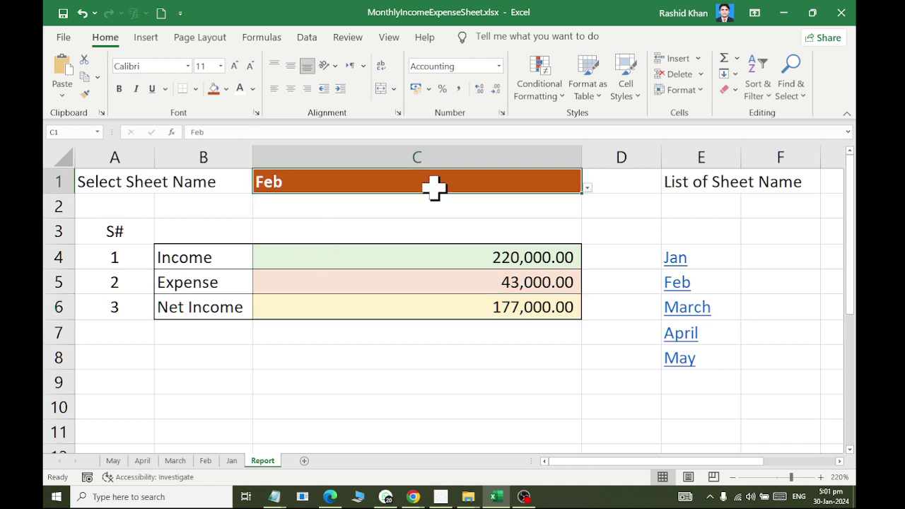
pyautogui.click(588, 188)
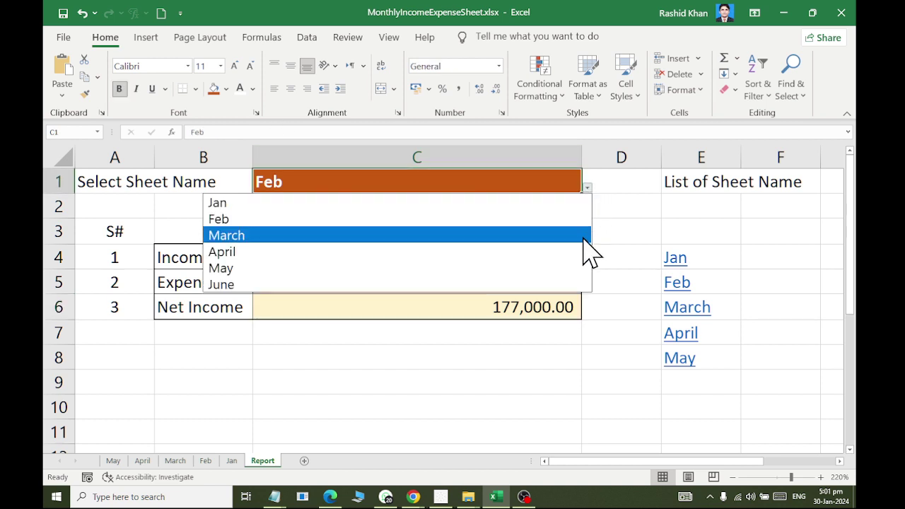
pyautogui.click(580, 236)
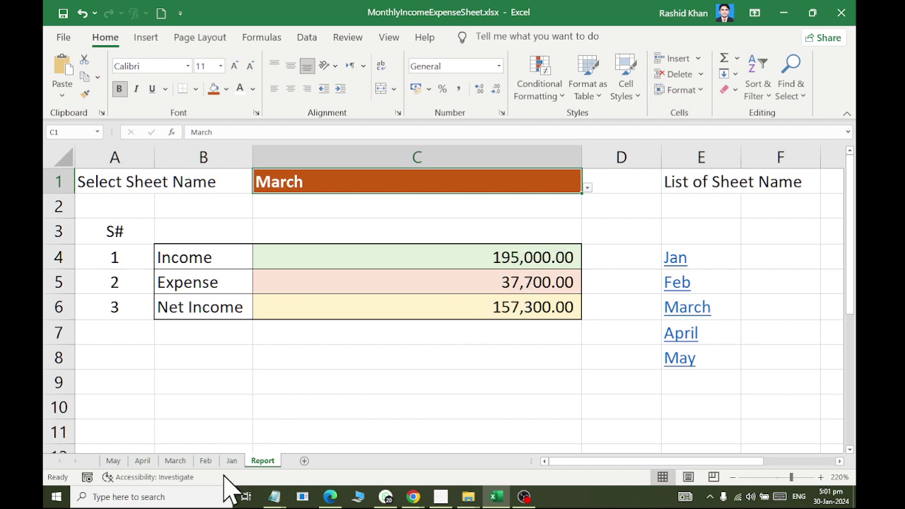
pyautogui.click(175, 462)
pyautogui.click(317, 251)
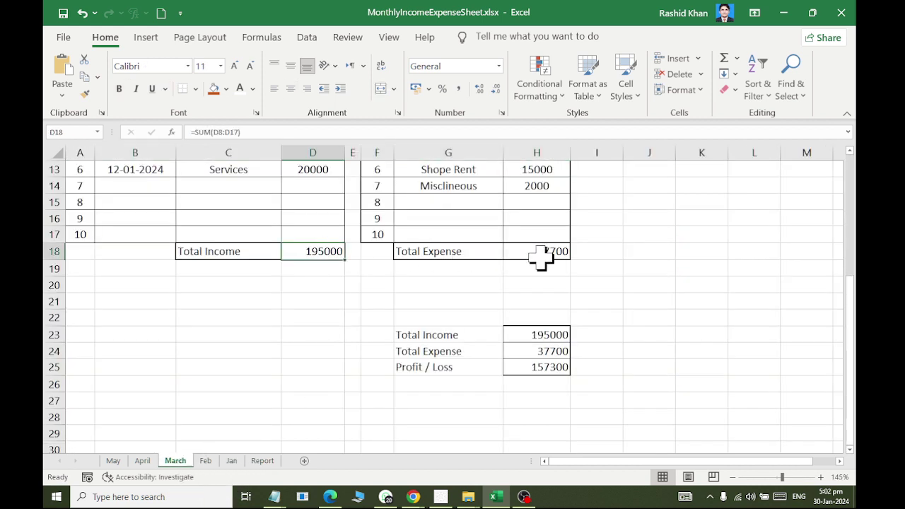
pyautogui.click(541, 251)
pyautogui.click(263, 460)
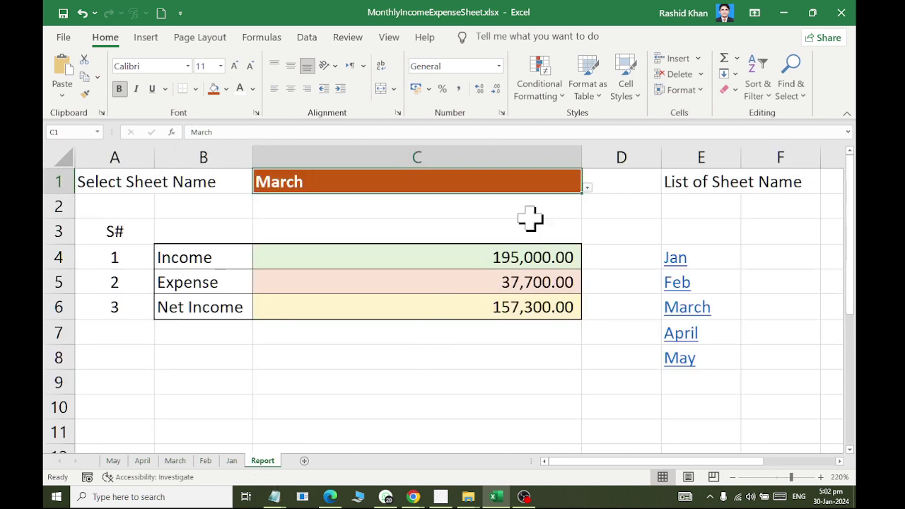
# Step: Switch C1 to May, then June, which turns the totals into #REF!
pyautogui.click(586, 186)
pyautogui.click(565, 268)
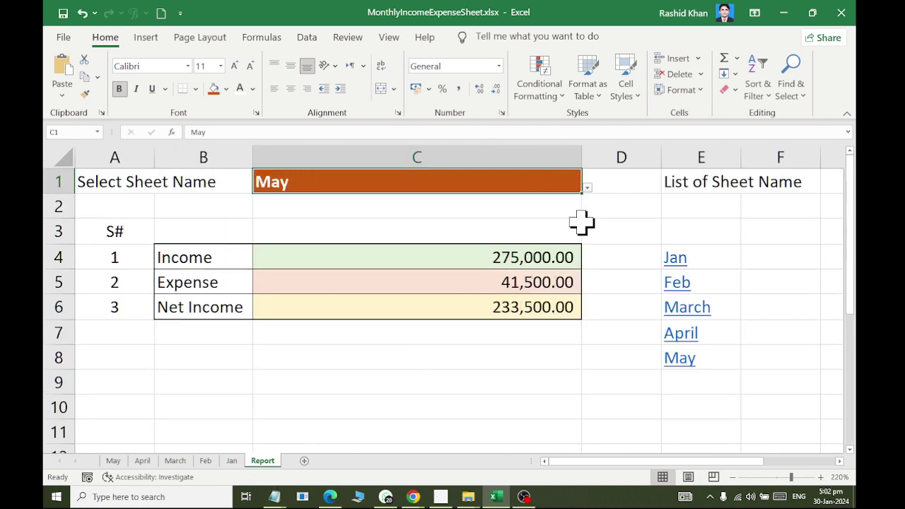
pyautogui.click(588, 187)
pyautogui.click(550, 286)
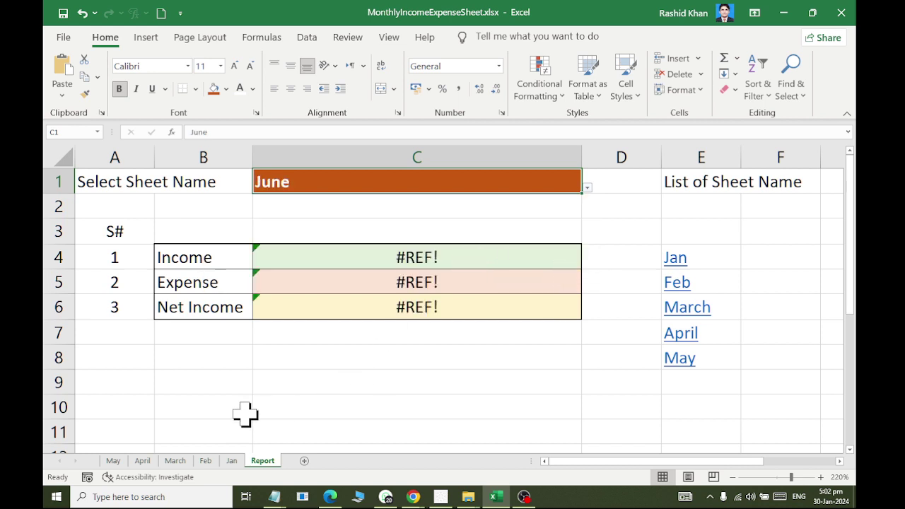
# Step: Create a copy of the May sheet and name it June
pyautogui.click(115, 462)
pyautogui.rightClick(117, 463)
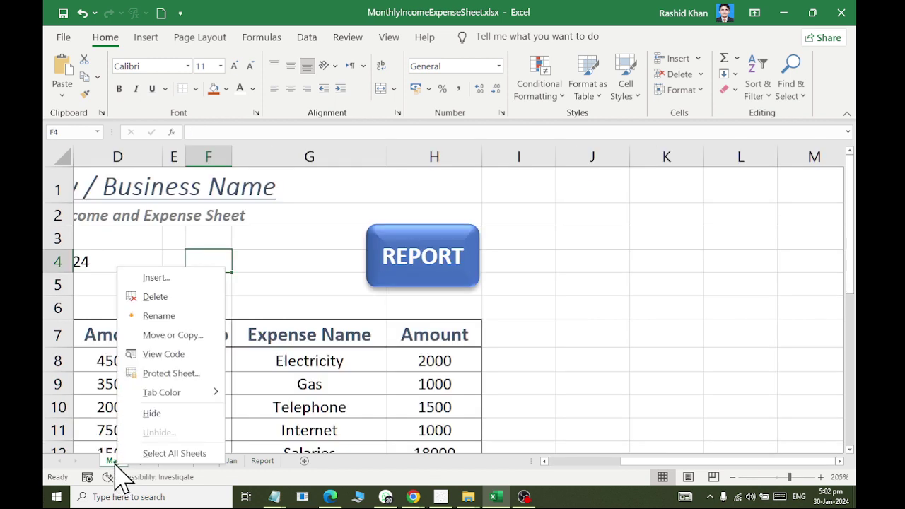
pyautogui.press('Escape')
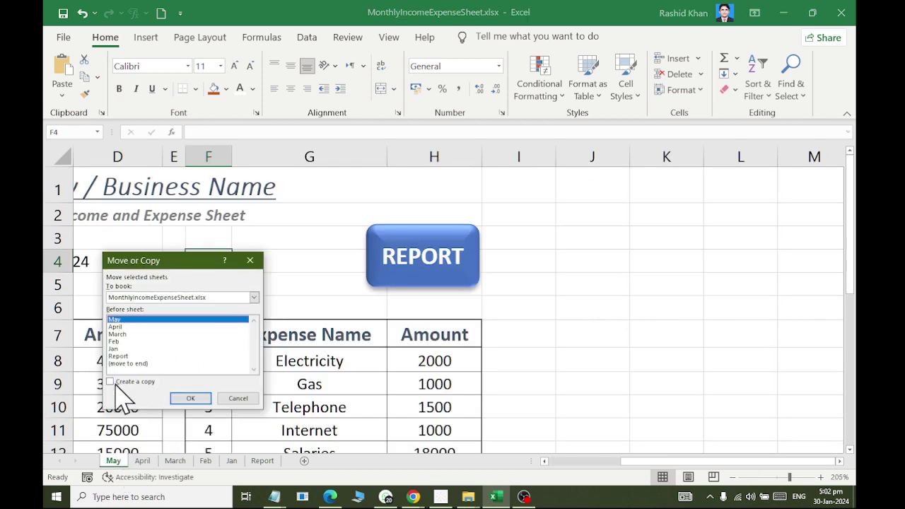
pyautogui.click(110, 381)
pyautogui.click(190, 398)
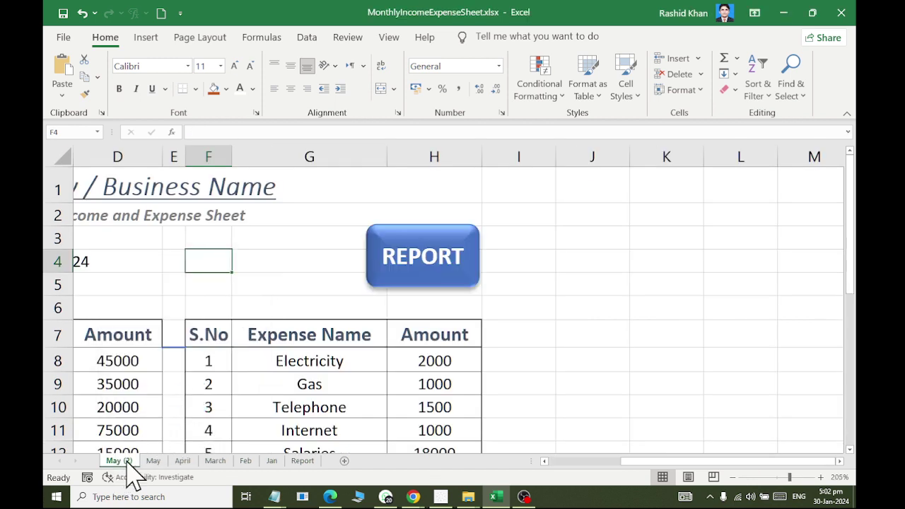
pyautogui.write('June')
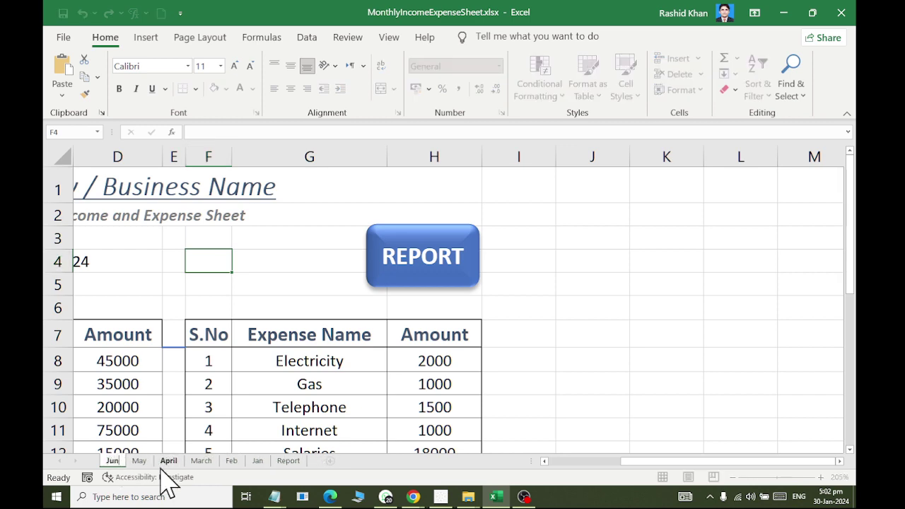
pyautogui.press('Return')
# Step: Change the June sheet's month date in C4 to 31-06-2024
pyautogui.moveTo(97, 252); pyautogui.dragTo(338, 261)
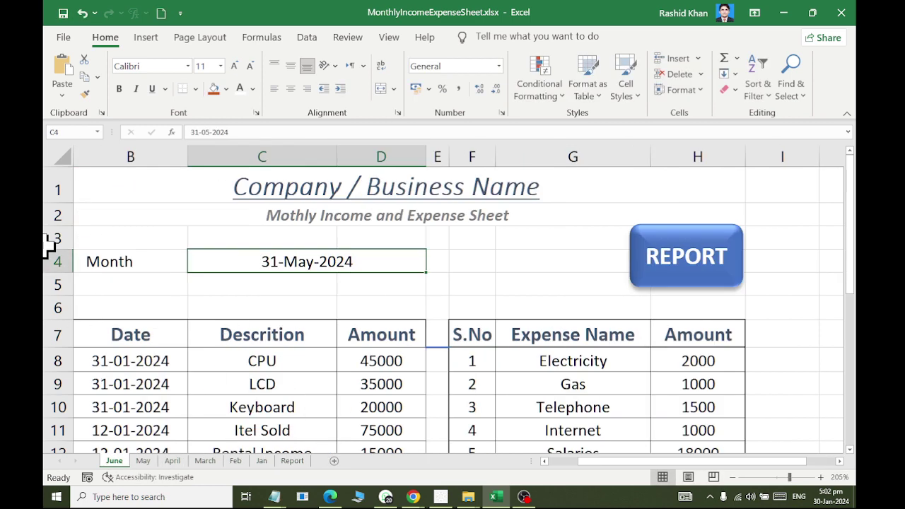
pyautogui.doubleClick(338, 262)
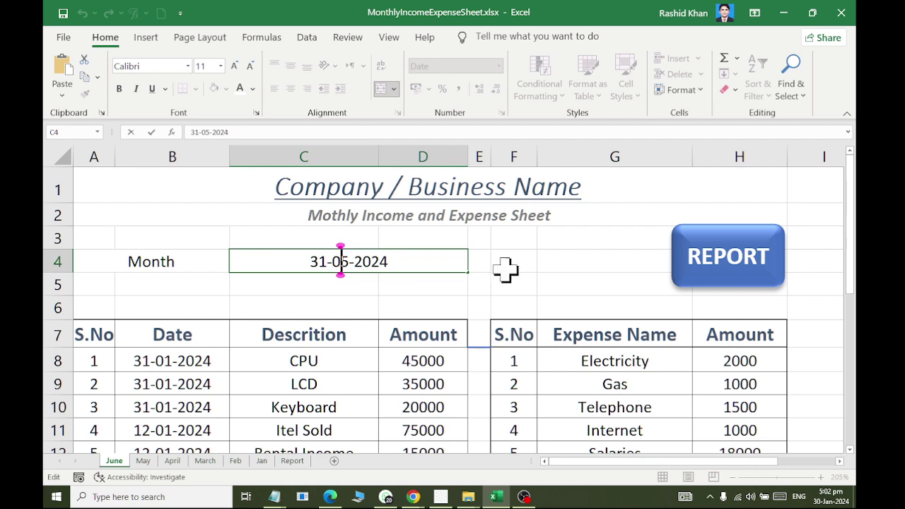
pyautogui.press('Delete')
pyautogui.write('6')
pyautogui.click(433, 362)
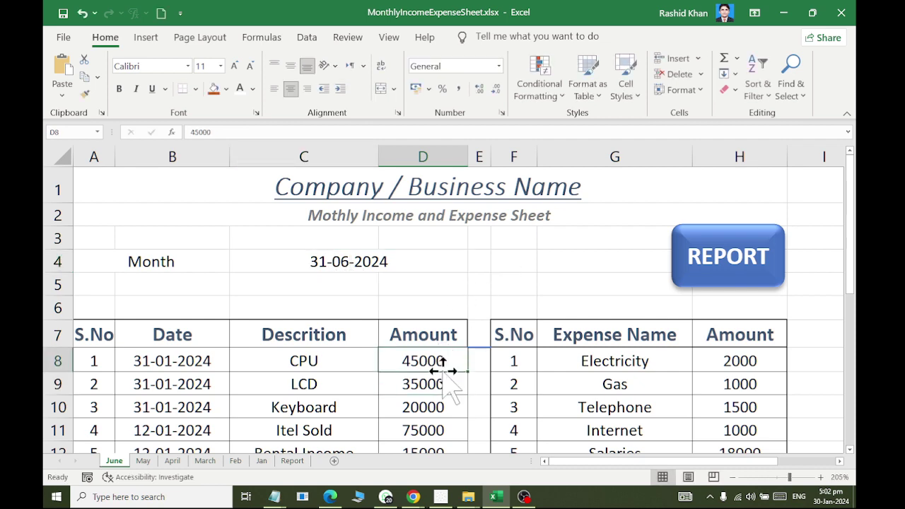
# Step: Set entry date B8 to 31-06-2024 and fill it down the following entry dates
pyautogui.scroll(-2, 354, 318)
pyautogui.click(188, 209)
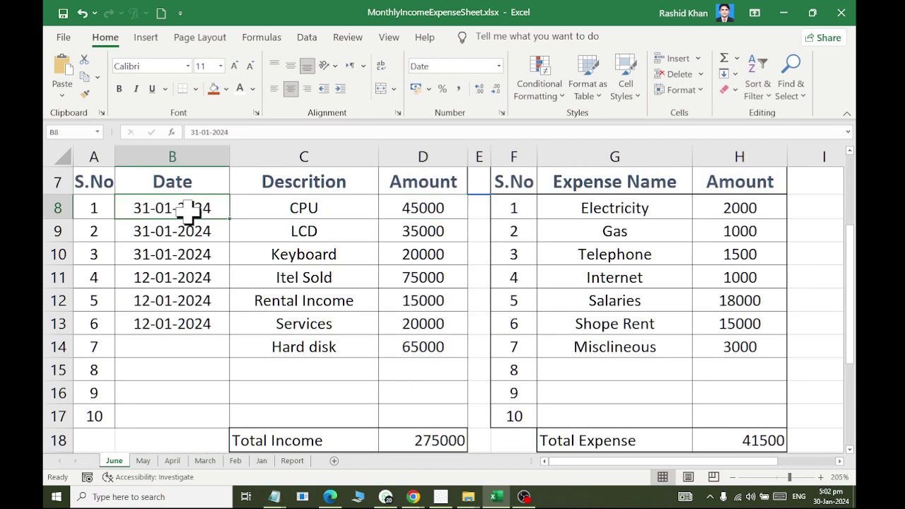
pyautogui.doubleClick(187, 209)
pyautogui.press('Left')
pyautogui.press('Left')
pyautogui.press('Left')
pyautogui.press('BackSpace')
pyautogui.write('6')
pyautogui.press('Return')
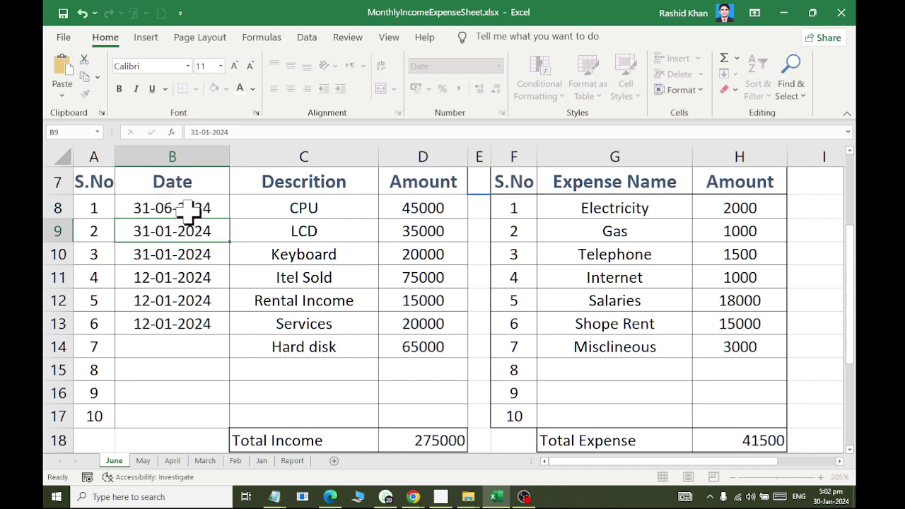
pyautogui.press('Down')
pyautogui.hotkey('ctrl', 'd')
pyautogui.press('Down')
pyautogui.hotkey('ctrl', 'd')
pyautogui.press('Down')
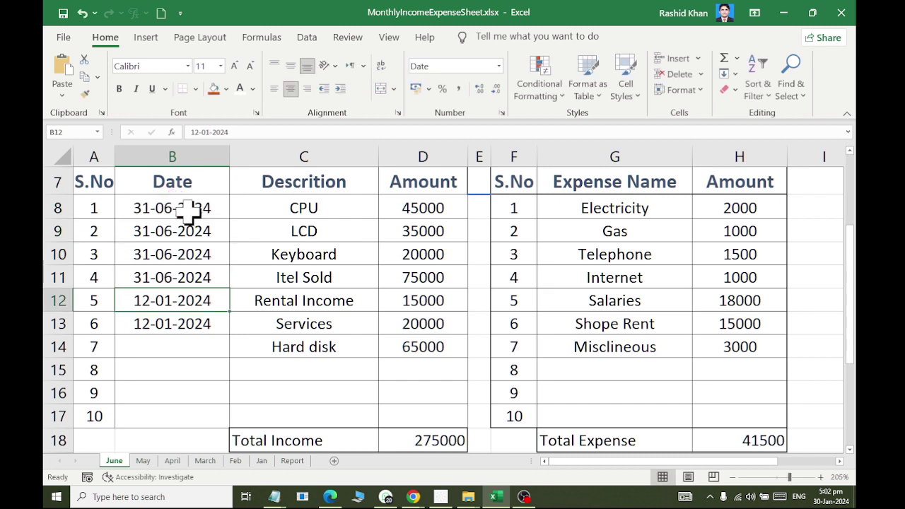
pyautogui.hotkey('ctrl', 'd')
pyautogui.press('Down')
pyautogui.press('Down')
# Step: Fill the last entry date down, then enter 48000 for CPU and 28000 for LCD
pyautogui.hotkey('ctrl', 'd')
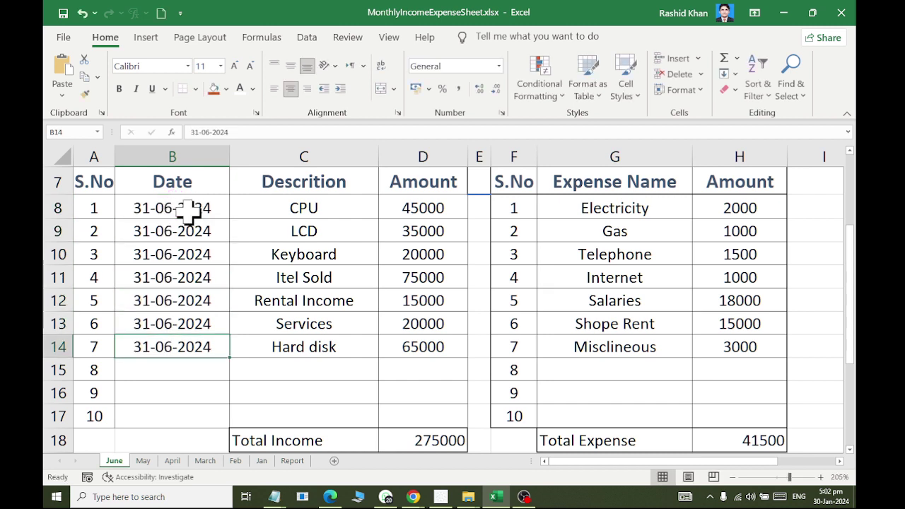
pyautogui.press('Right')
pyautogui.press('Right')
pyautogui.press('Up')
pyautogui.press('Up')
pyautogui.press('Up')
pyautogui.press('Up')
pyautogui.press('Up')
pyautogui.press('Up')
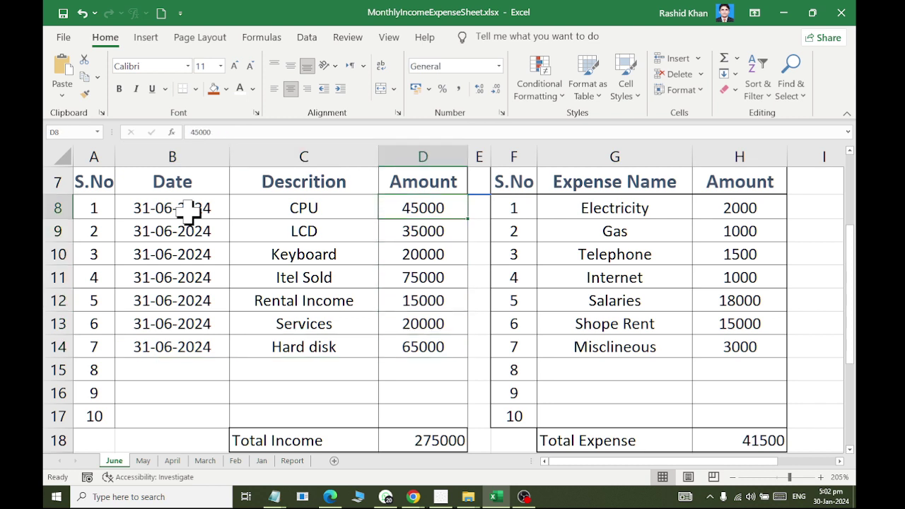
pyautogui.press('Delete')
pyautogui.press('Delete')
pyautogui.press('Delete')
pyautogui.write('48000')
pyautogui.press('Return')
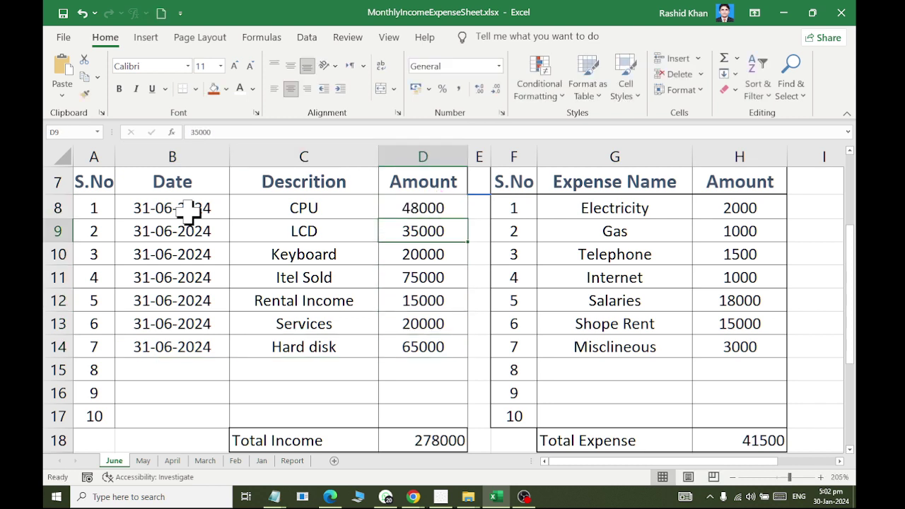
pyautogui.press('Delete')
pyautogui.press('Delete')
pyautogui.press('Delete')
pyautogui.write('28000')
pyautogui.press('Return')
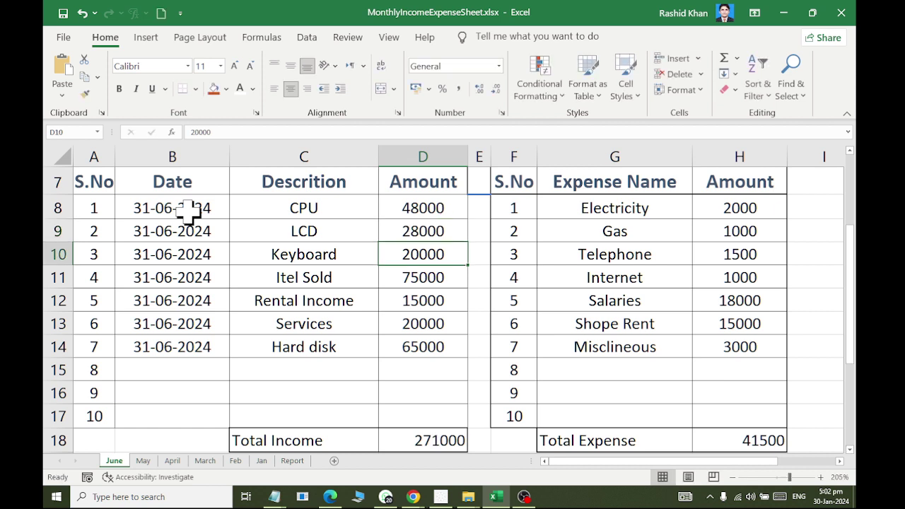
# Step: Enter income amounts: Keyboard 25000, Itel Sold 65000, Rental Income 15000, Services 15000, Hard disk 35000
pyautogui.write('25000')
pyautogui.press('Return')
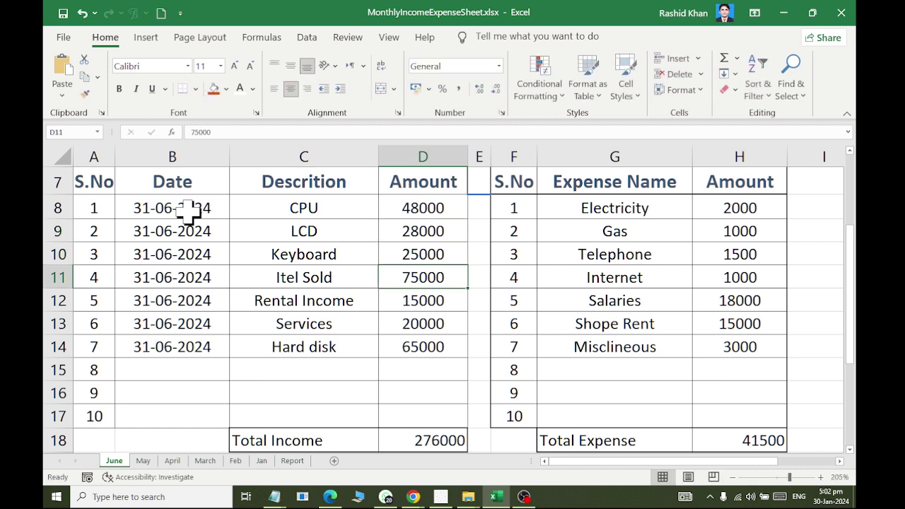
pyautogui.write('65000')
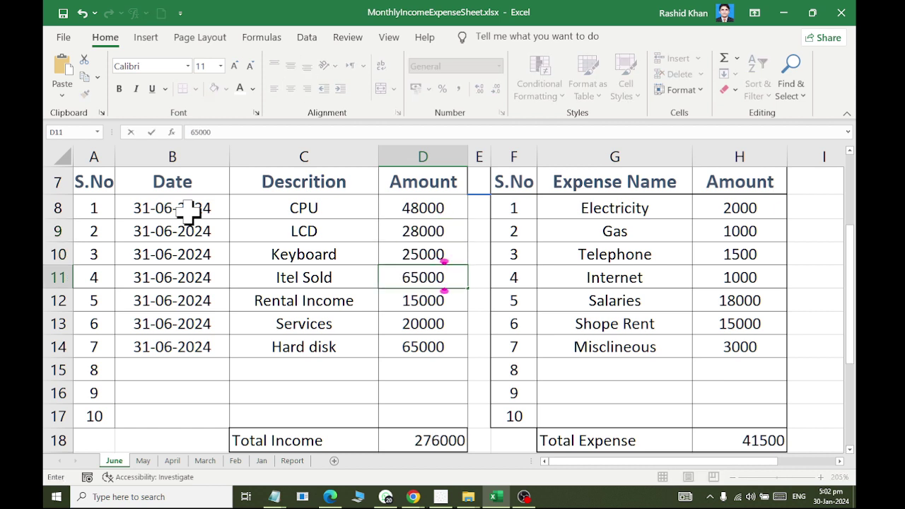
pyautogui.press('Return')
pyautogui.write('10000')
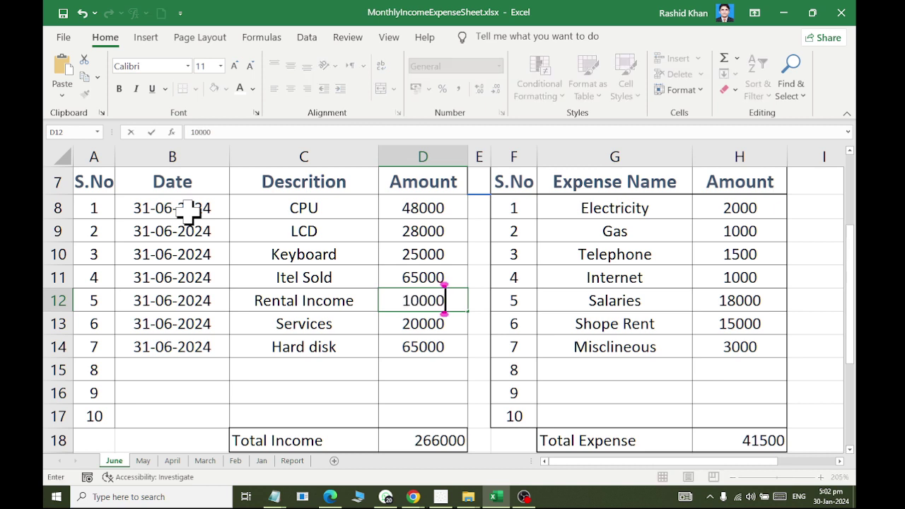
pyautogui.press('BackSpace')
pyautogui.press('BackSpace')
pyautogui.press('BackSpace')
pyautogui.press('BackSpace')
pyautogui.write('5000')
pyautogui.press('Return')
pyautogui.write('15000')
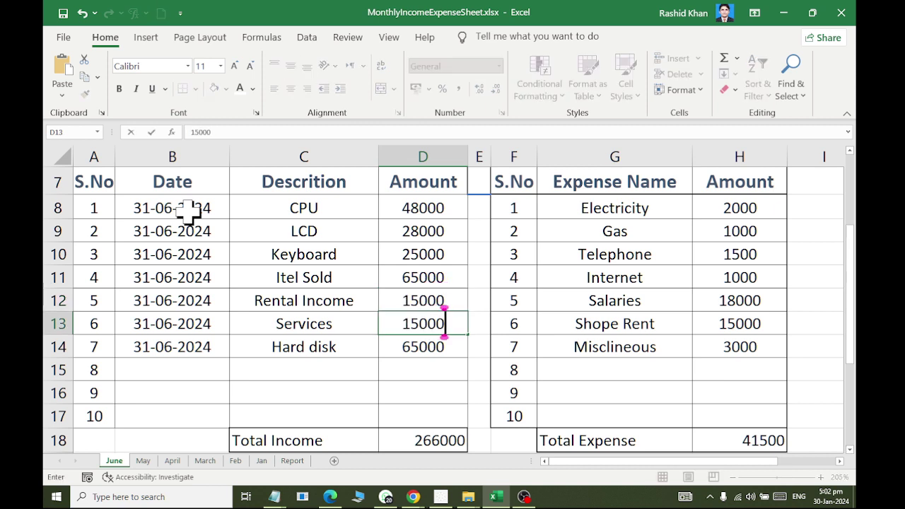
pyautogui.press('Return')
pyautogui.write('35')
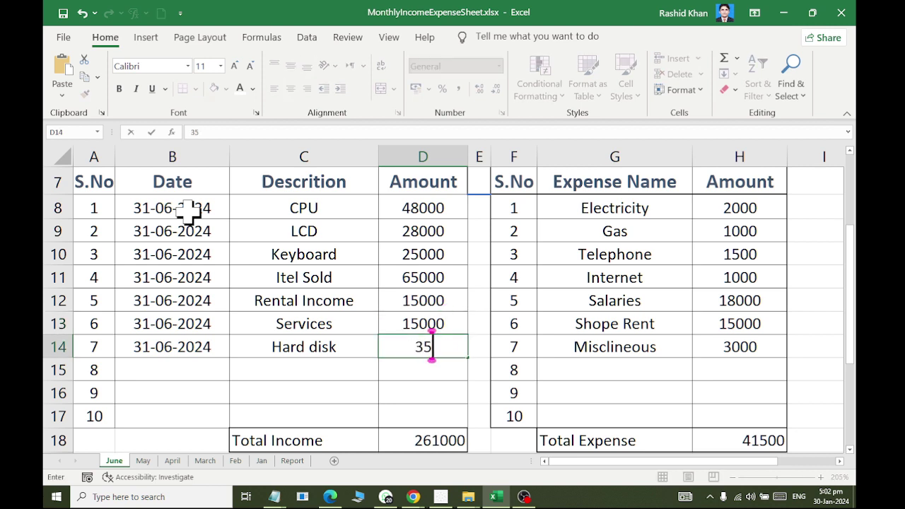
pyautogui.write('000')
pyautogui.press('Return')
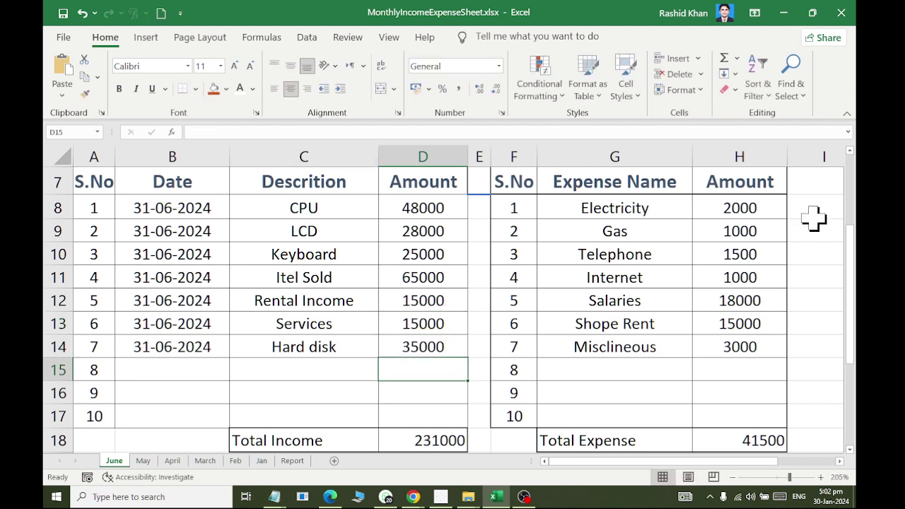
# Step: Enter expense amounts: Electricity 2500, Gas 1500, Telephone 2000, Misclineous 1000
pyautogui.click(766, 207)
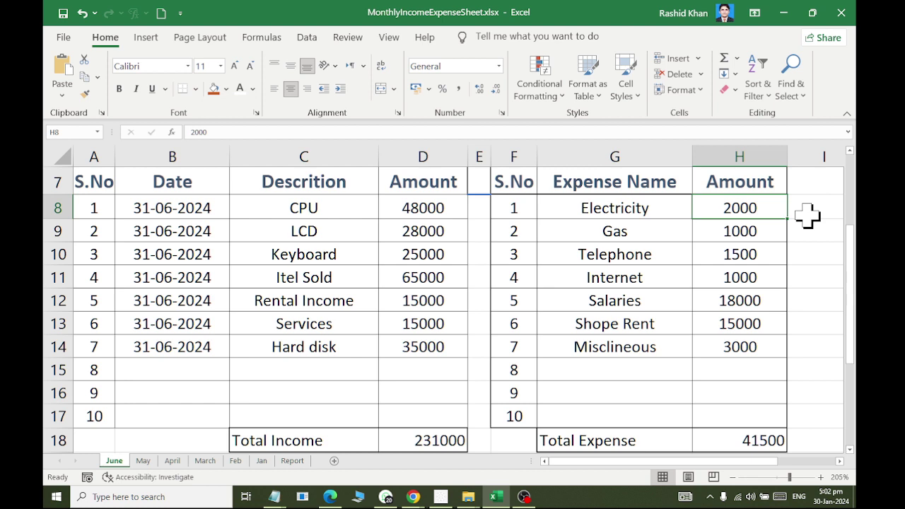
pyautogui.write('2500')
pyautogui.press('Return')
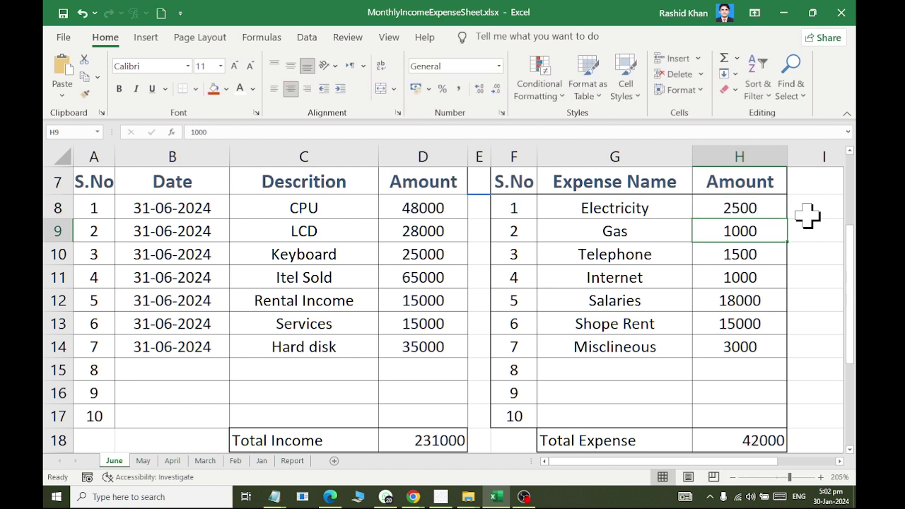
pyautogui.write('1500')
pyautogui.press('Return')
pyautogui.write('20')
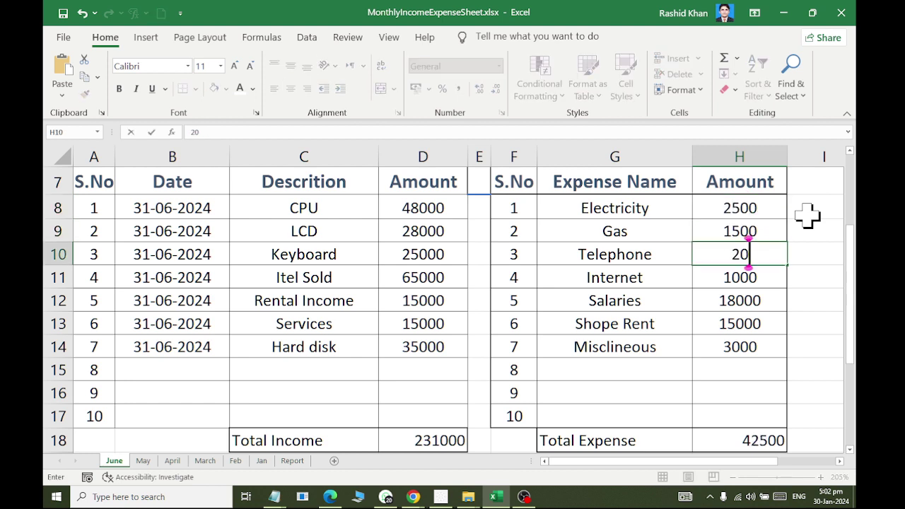
pyautogui.write('00')
pyautogui.press('Return')
pyautogui.press('Return')
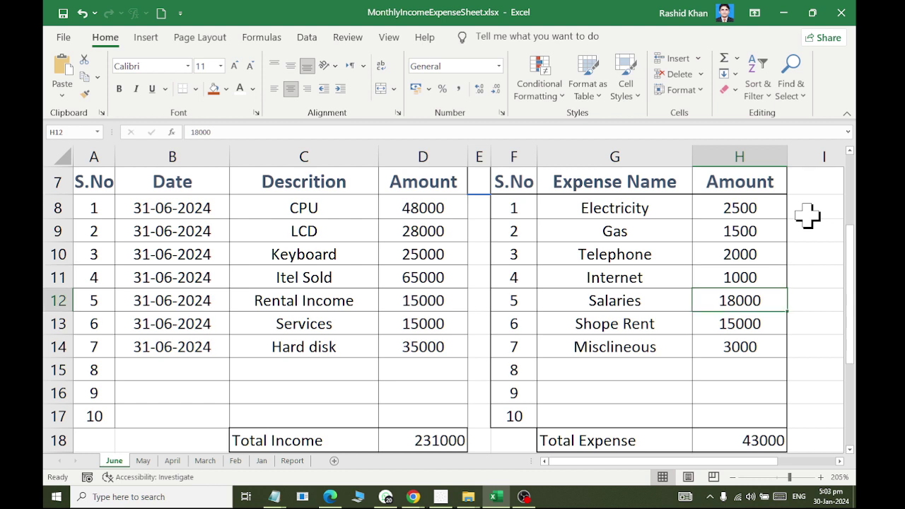
pyautogui.press('Return')
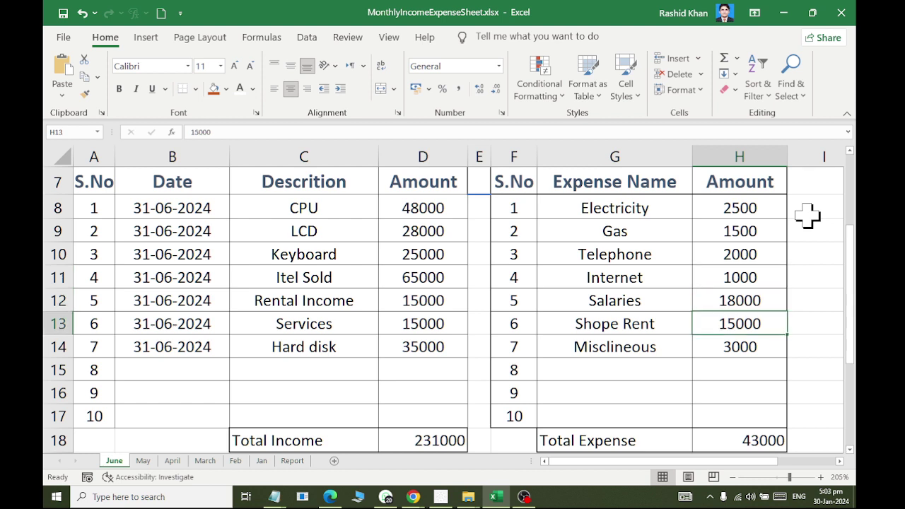
pyautogui.press('Return')
pyautogui.write('10')
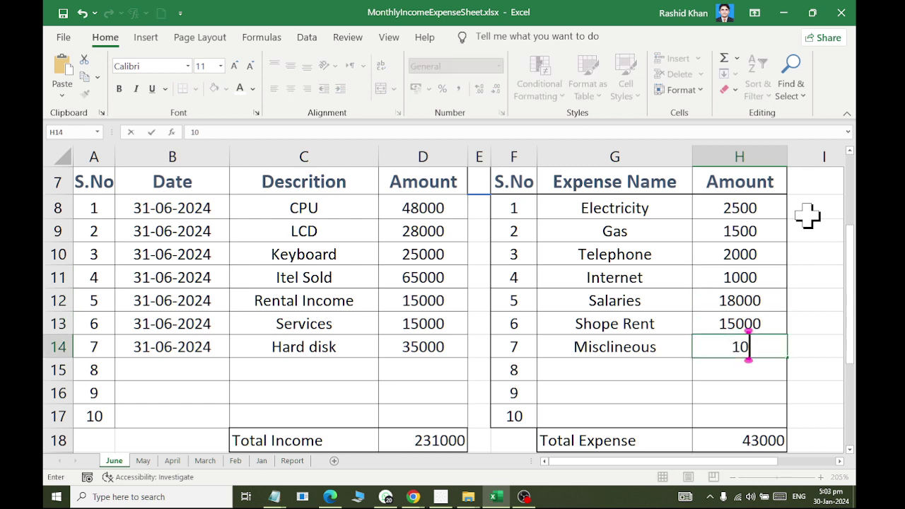
pyautogui.write('00')
pyautogui.press('Return')
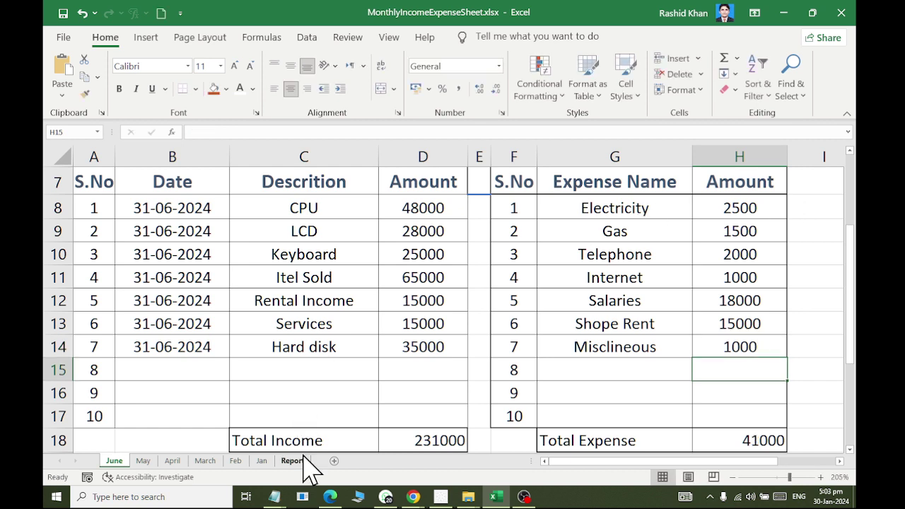
# Step: Narrow Report column C, pick Jan in C1, and test the Jan link and return
pyautogui.click(294, 461)
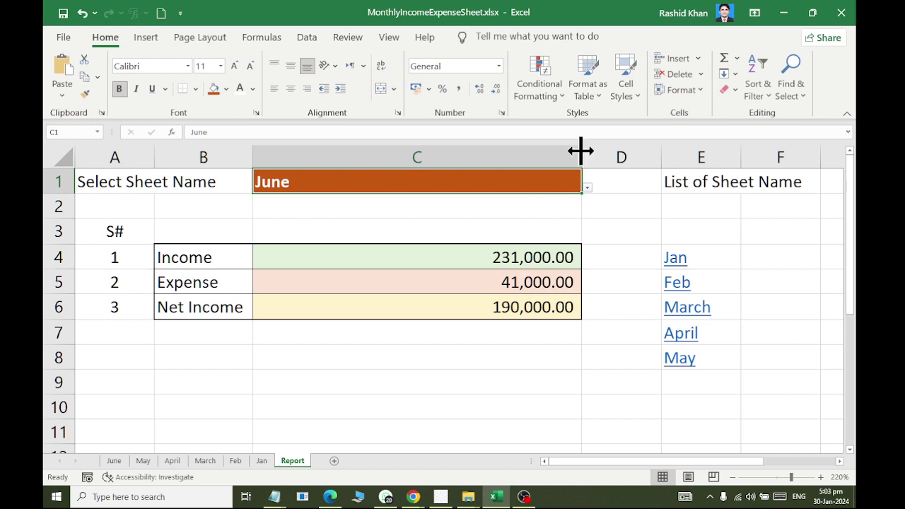
pyautogui.moveTo(582, 157); pyautogui.dragTo(404, 159)
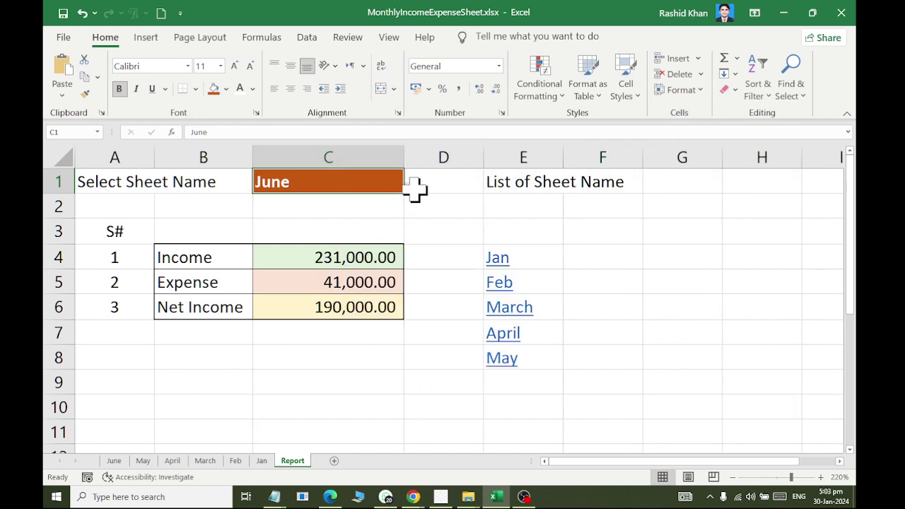
pyautogui.click(410, 188)
pyautogui.click(393, 204)
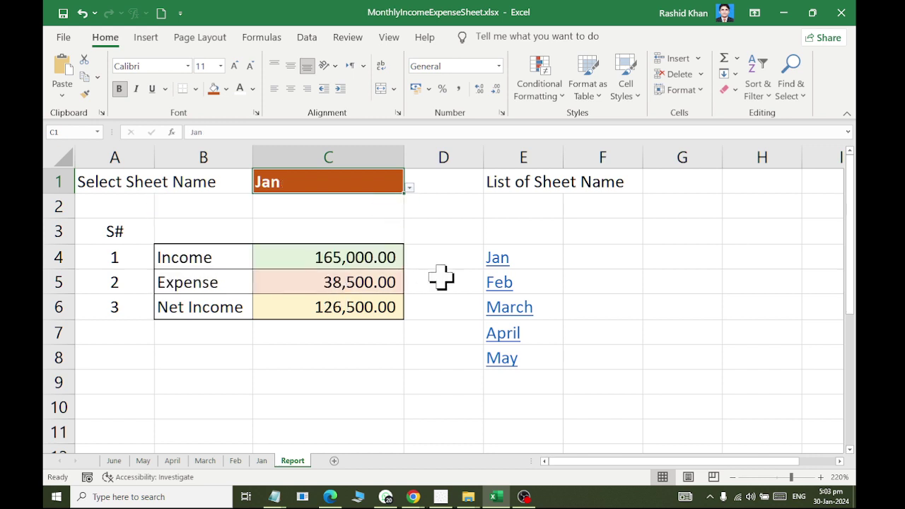
pyautogui.click(502, 267)
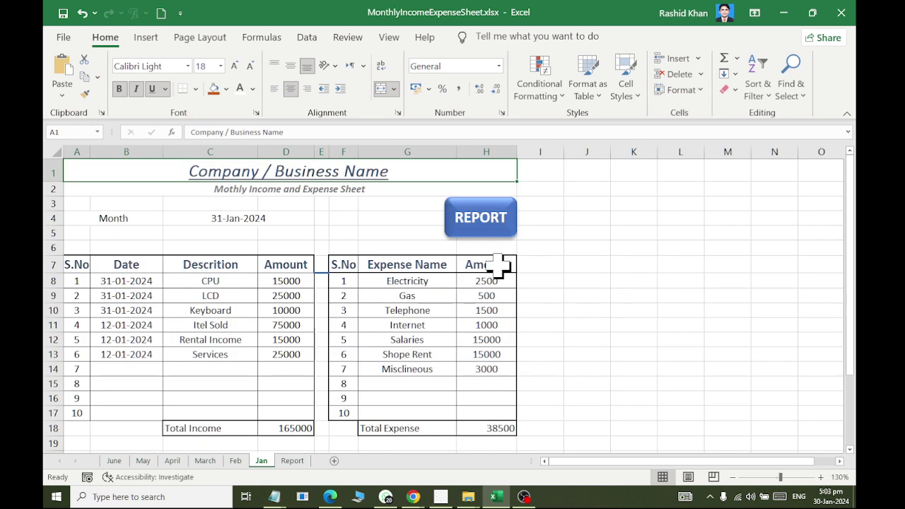
pyautogui.click(488, 228)
# Step: Switch C1 to Feb and test the Feb link and its return button
pyautogui.click(402, 182)
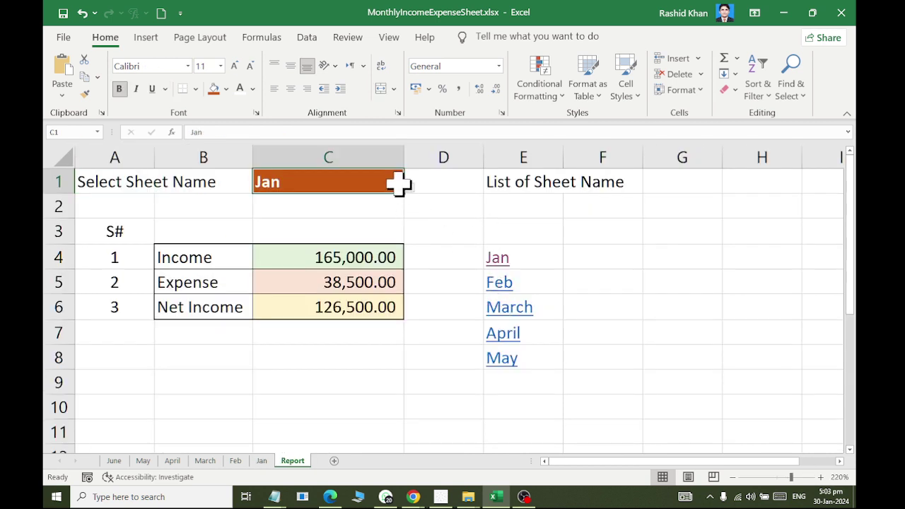
pyautogui.click(409, 187)
pyautogui.press('Up')
pyautogui.press('Return')
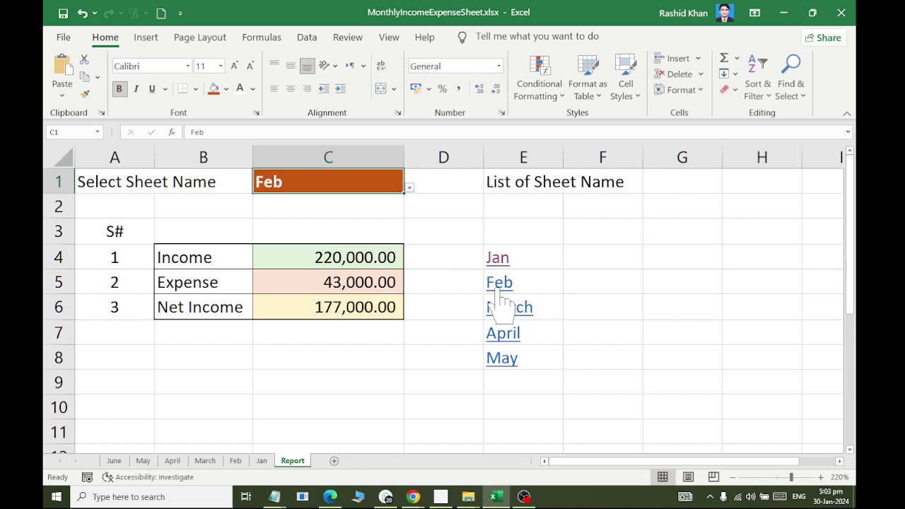
pyautogui.click(500, 283)
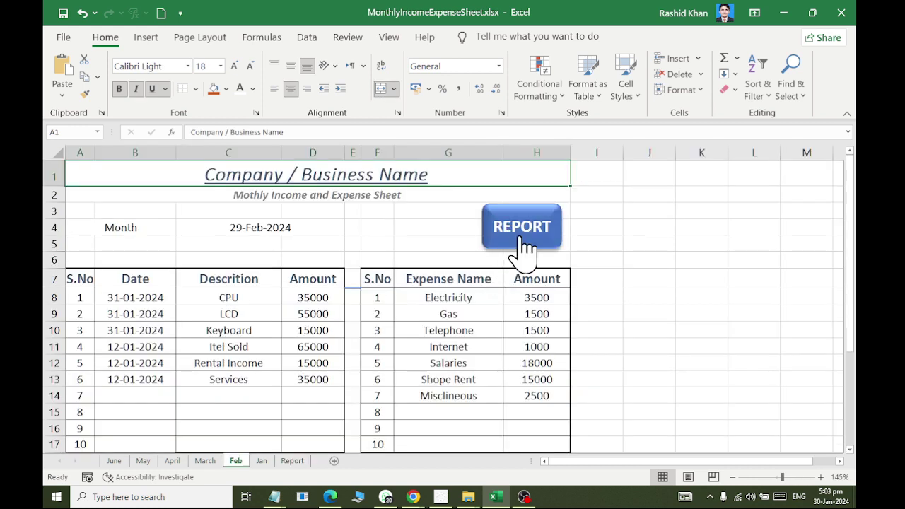
pyautogui.click(524, 249)
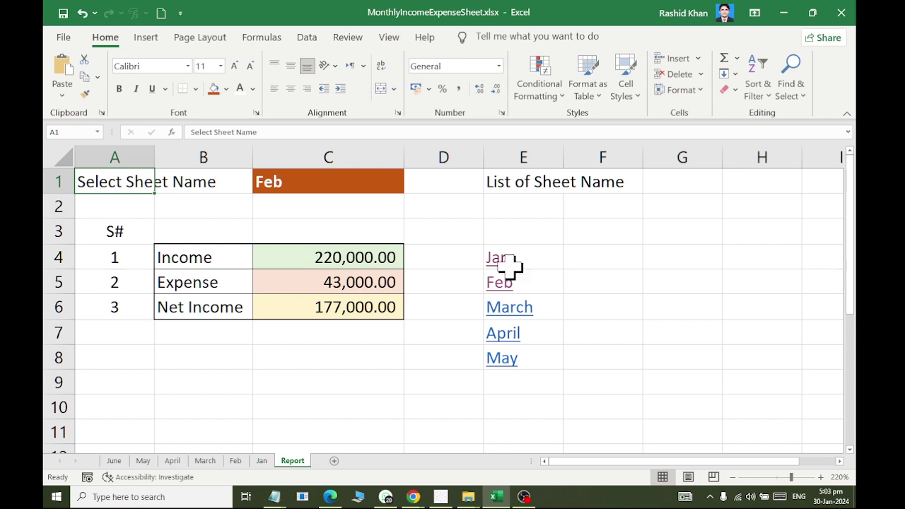
# Step: Enter 'Jun' in cell E9 below the May link
pyautogui.click(510, 379)
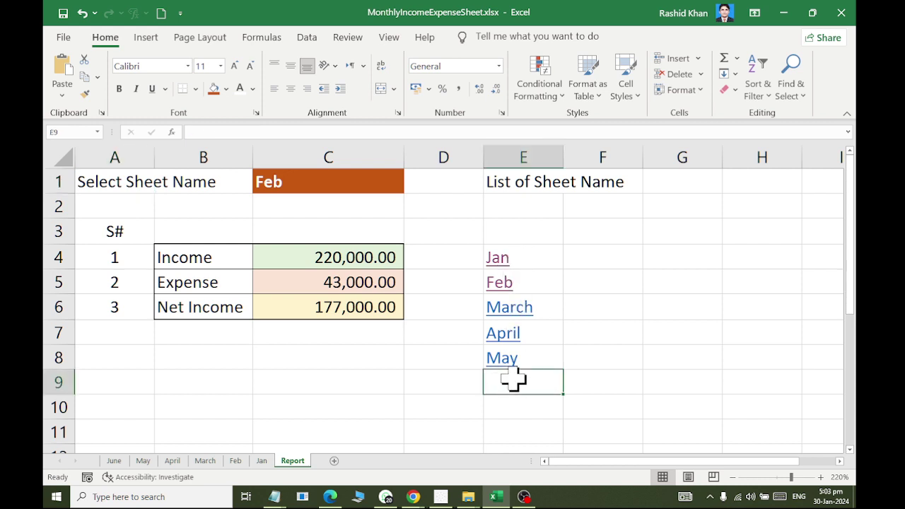
pyautogui.write('jun')
pyautogui.press('BackSpace')
pyautogui.press('BackSpace')
pyautogui.press('BackSpace')
pyautogui.write('Jun')
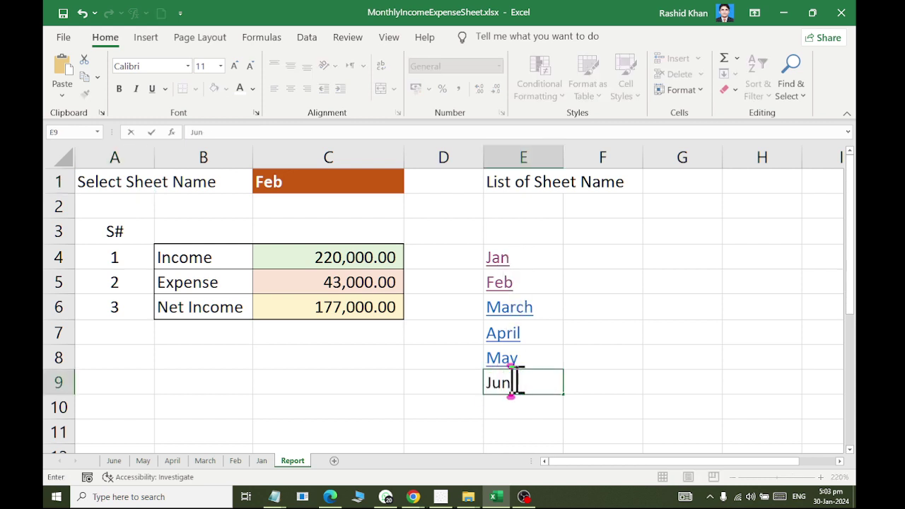
pyautogui.press('Return')
pyautogui.click(517, 378)
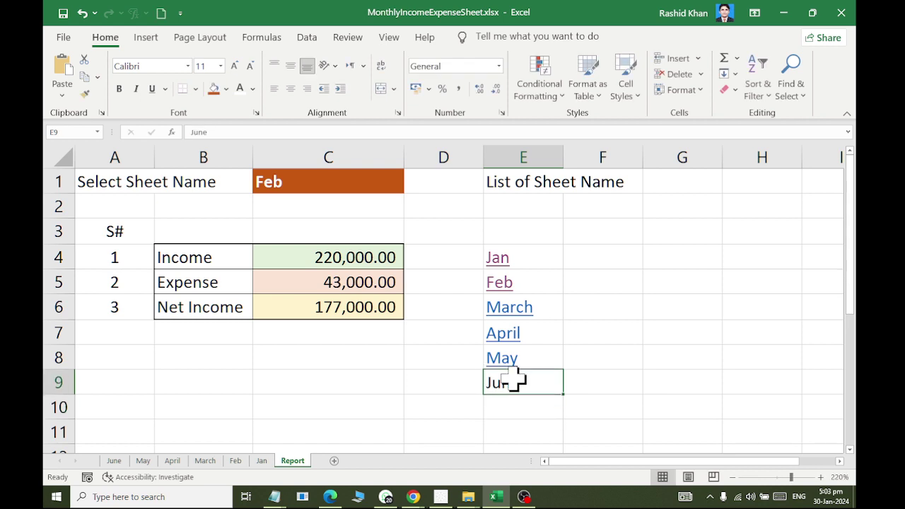
# Step: Hyperlink cell E9 to the June sheet as a place in this document
pyautogui.click(157, 41)
pyautogui.click(716, 78)
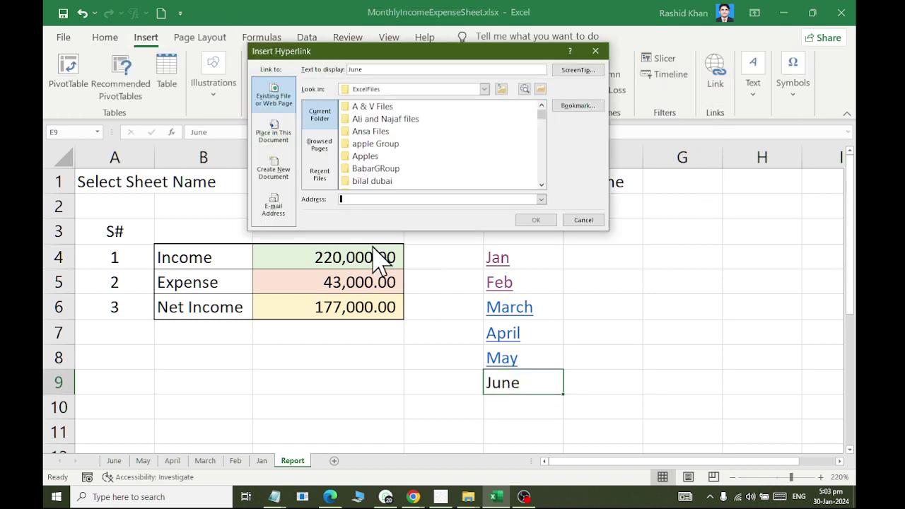
pyautogui.click(288, 140)
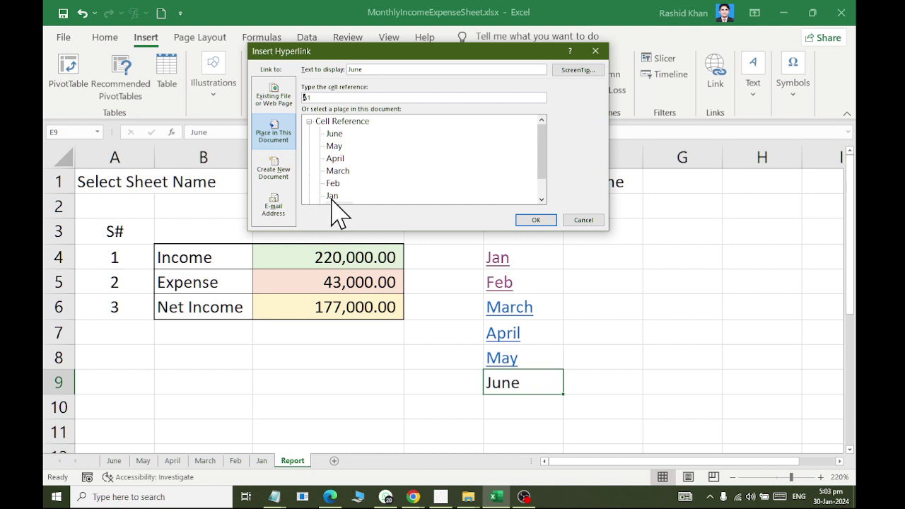
pyautogui.moveTo(543, 147); pyautogui.dragTo(522, 201)
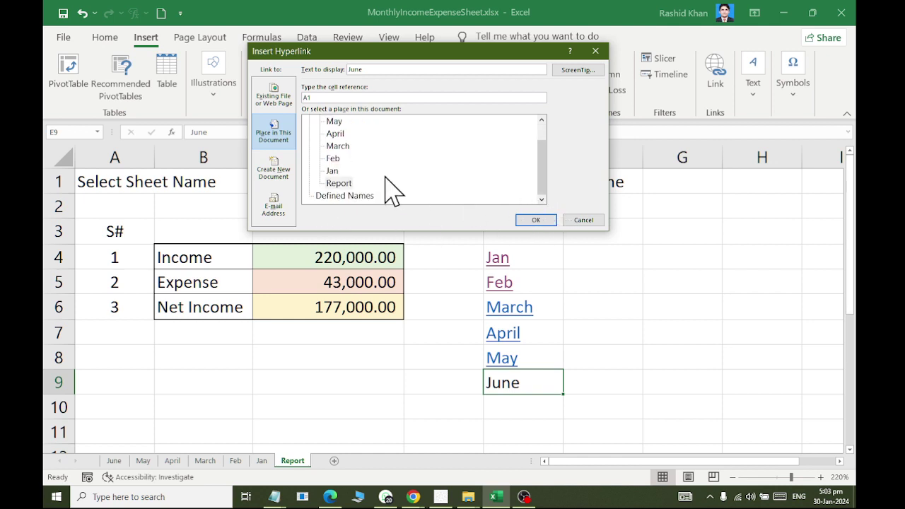
pyautogui.click(542, 120)
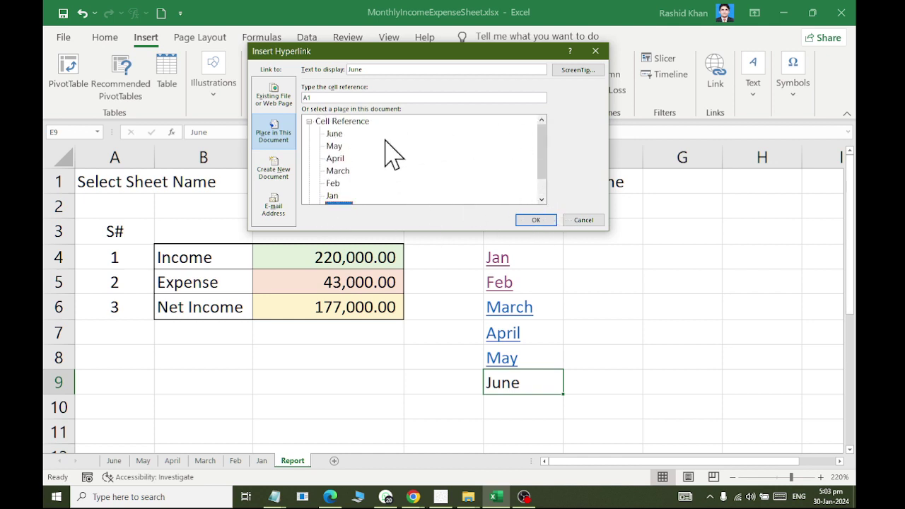
pyautogui.click(335, 134)
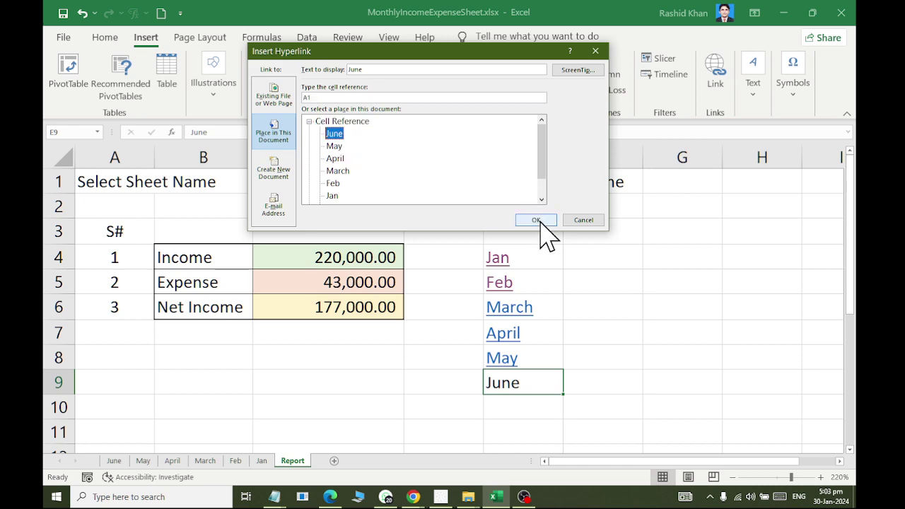
pyautogui.click(537, 220)
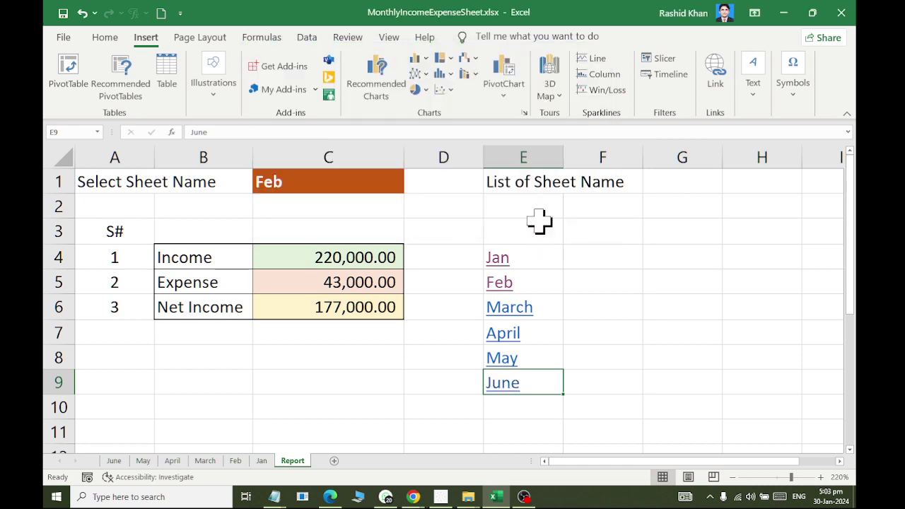
# Step: Go to the June sheet and point its REPORT button's link at the Report sheet
pyautogui.click(513, 387)
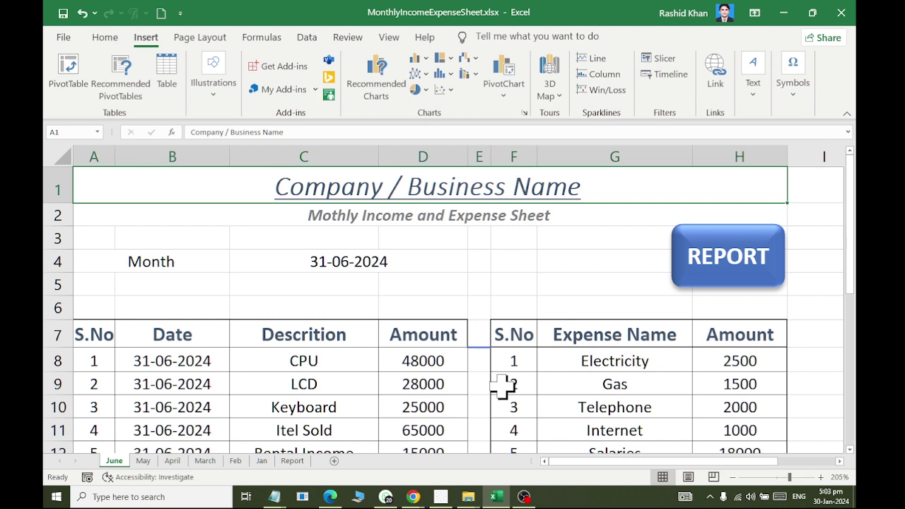
pyautogui.rightClick(712, 283)
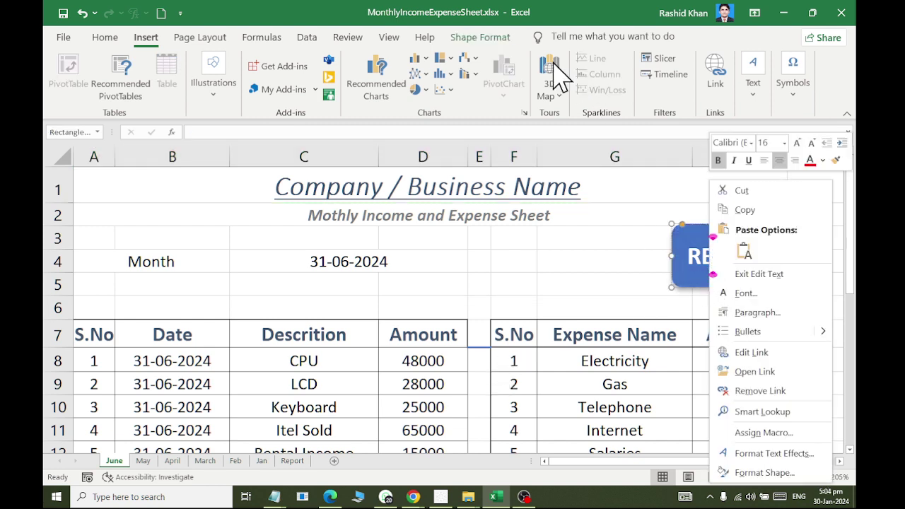
pyautogui.click(725, 85)
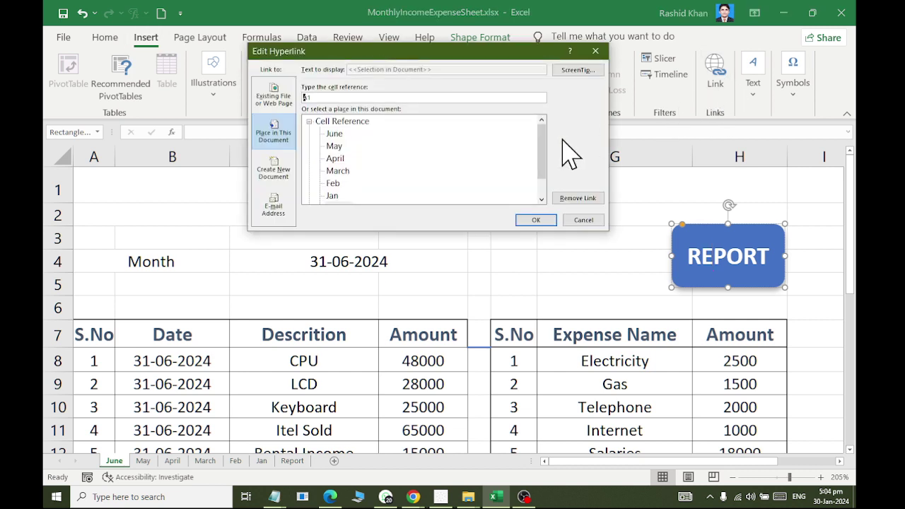
pyautogui.scroll(-1, 538, 177)
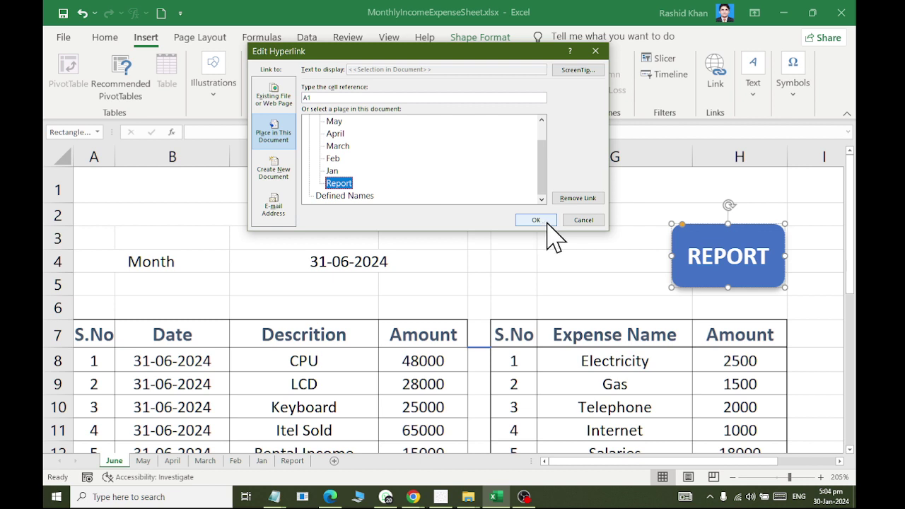
pyautogui.click(555, 224)
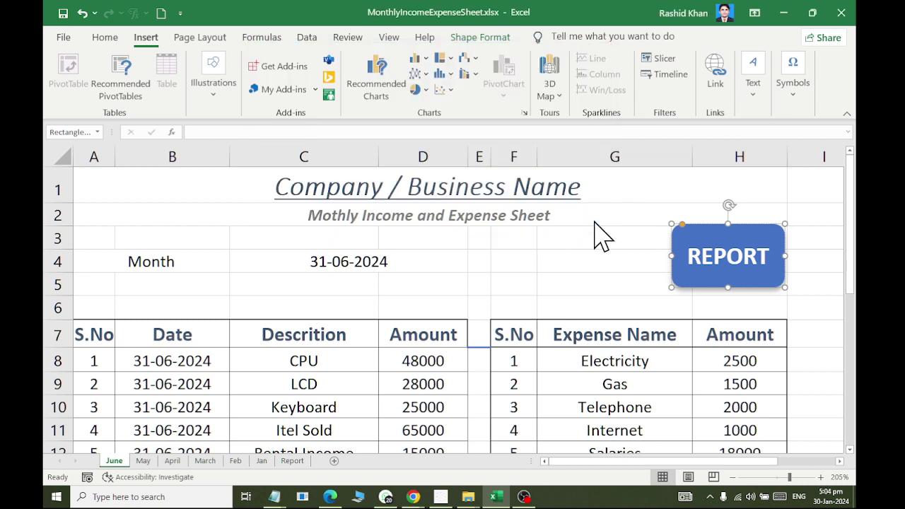
pyautogui.click(578, 265)
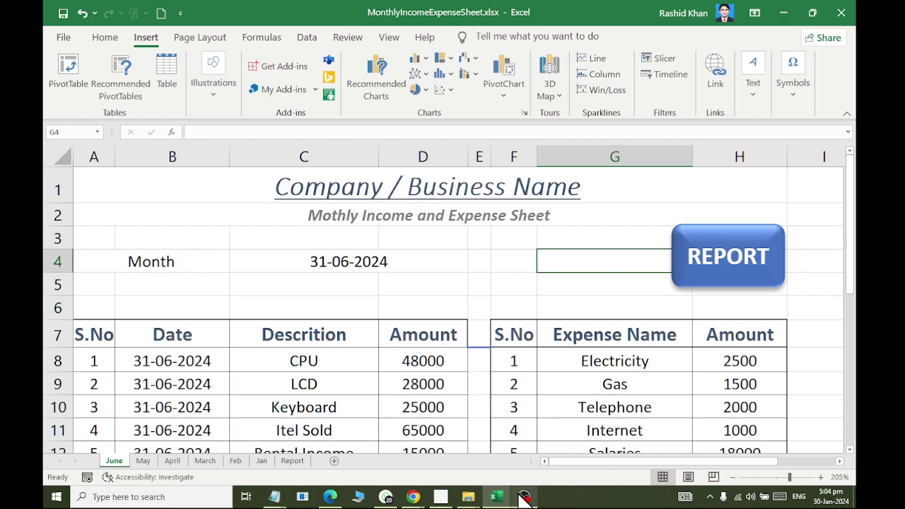